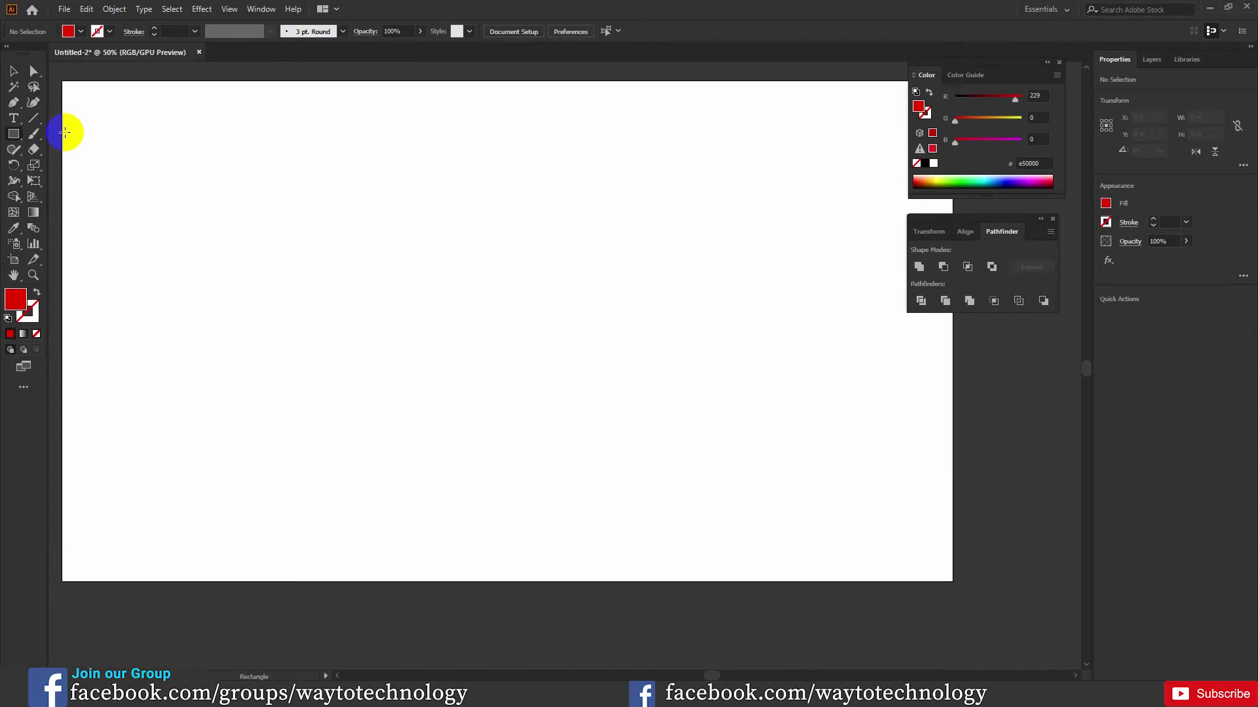
Draw a test rectangle on the artboard, then delete it
left_click_drag(14, 133, 78, 134)
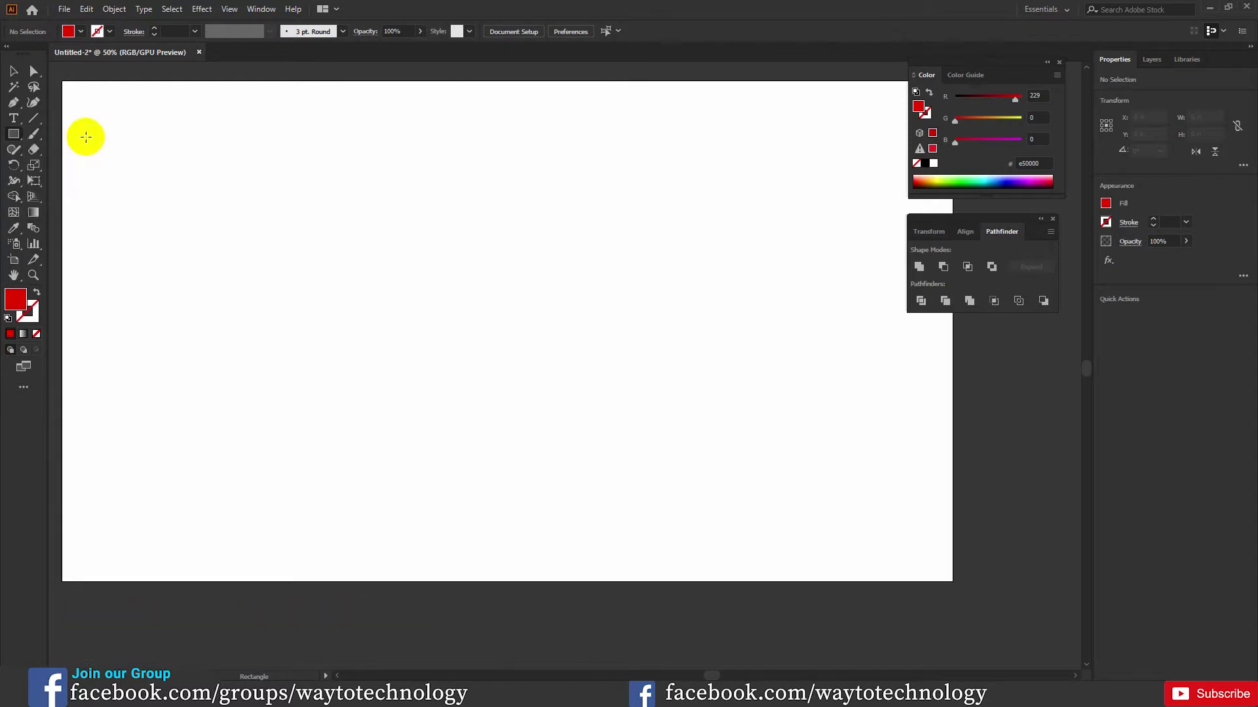
left_click_drag(192, 193, 460, 350)
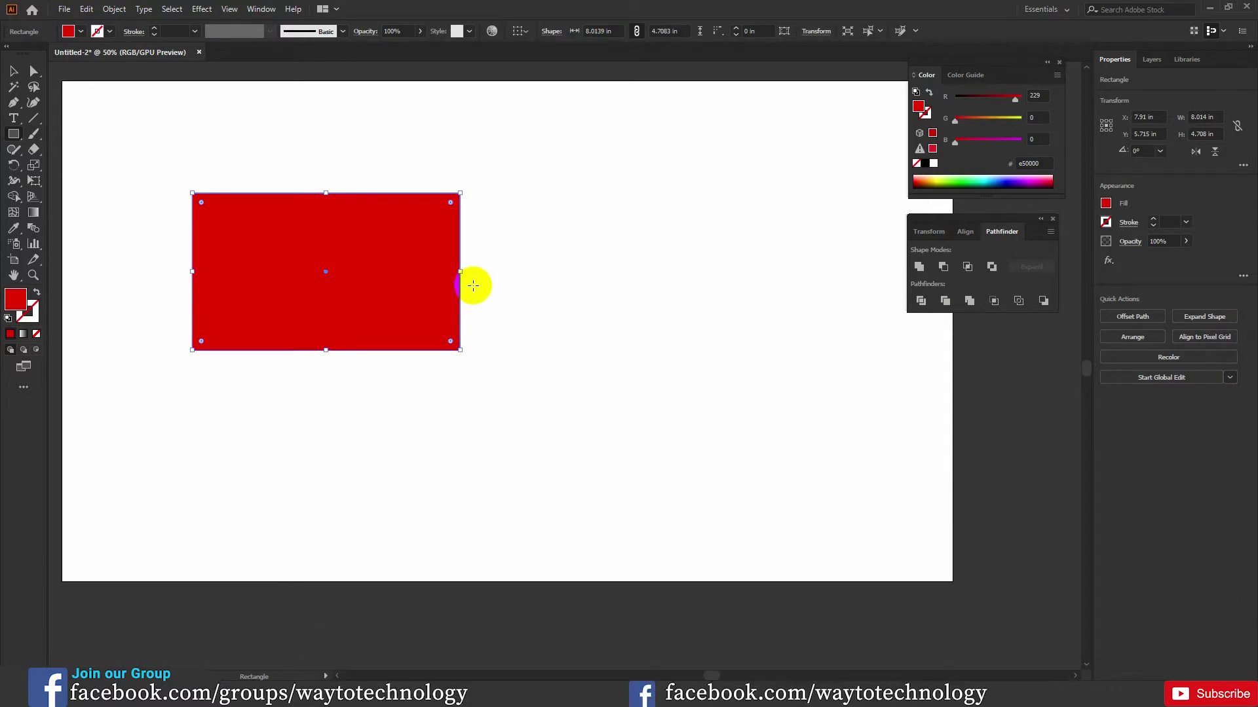
key("Delete")
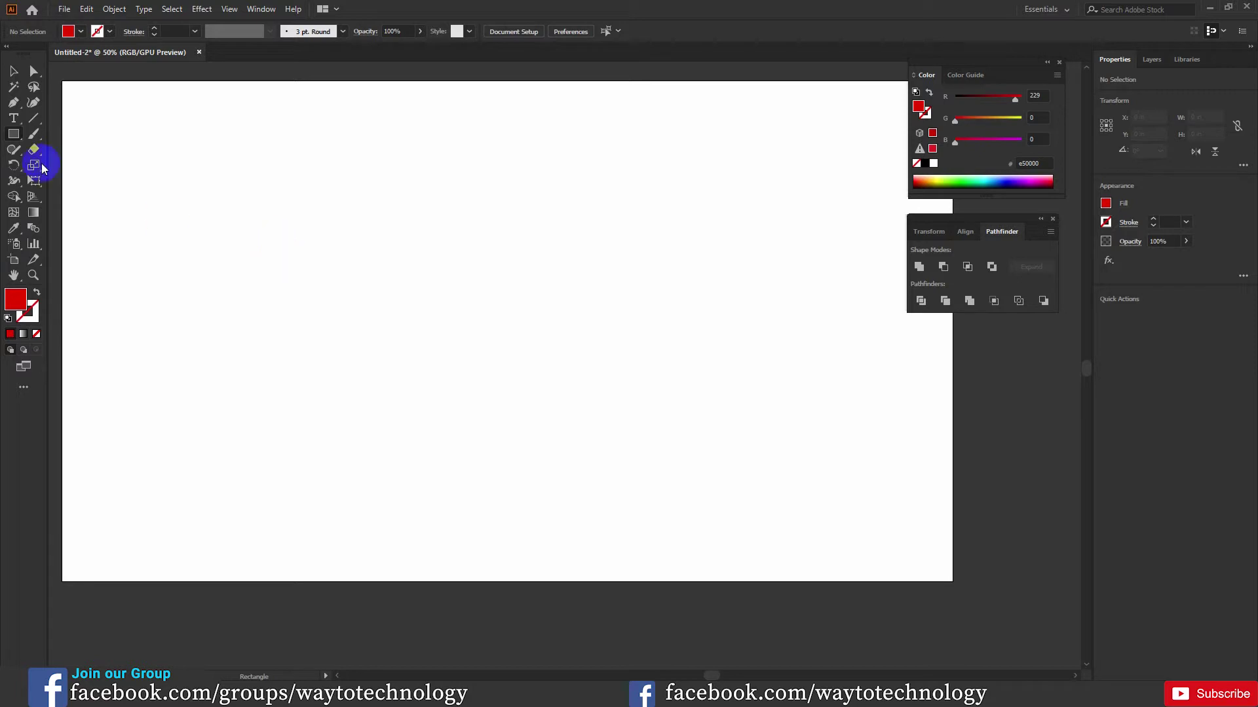
Cancel the Rectangle size dialog and show the inch rulers along the artboard edges
left_click(561, 280)
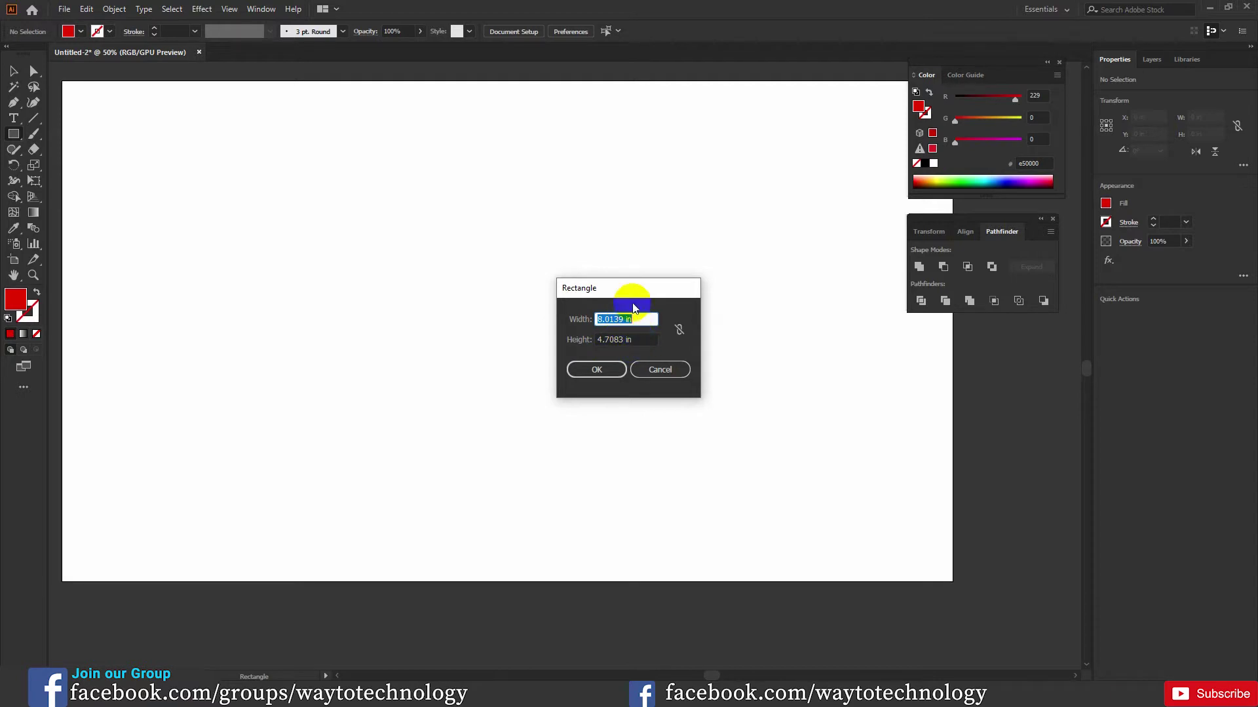
left_click(661, 375)
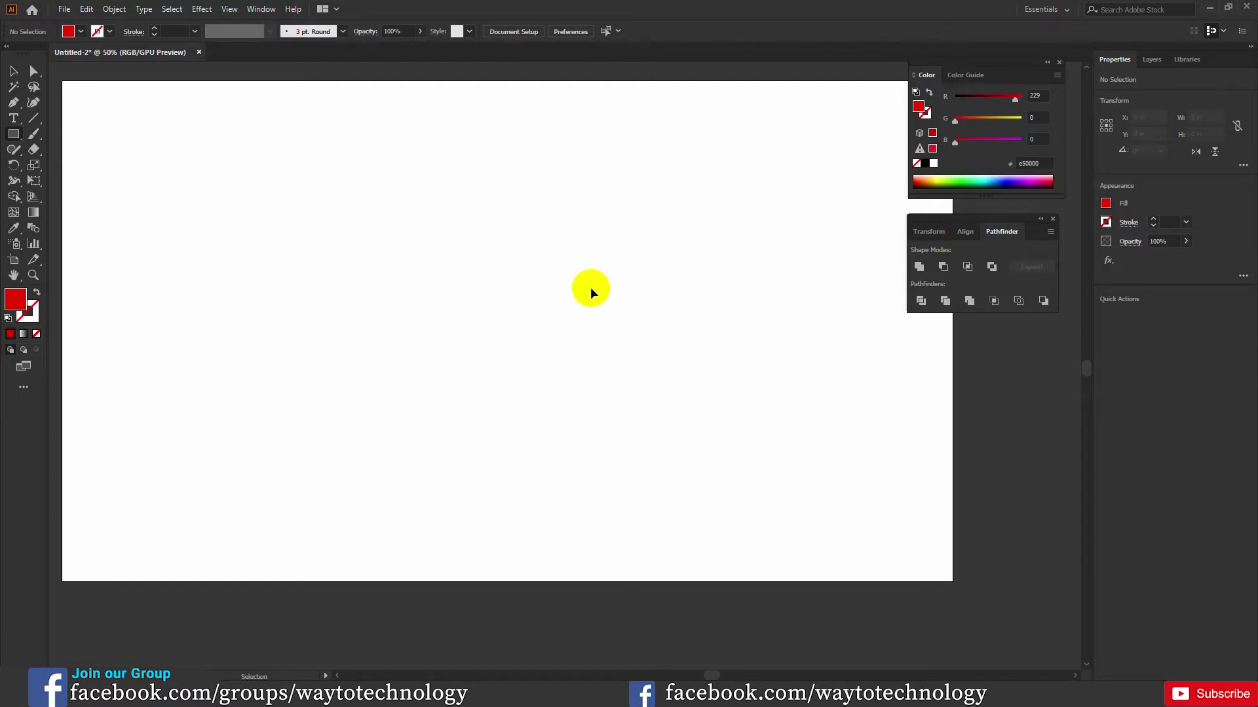
key("ctrl+r")
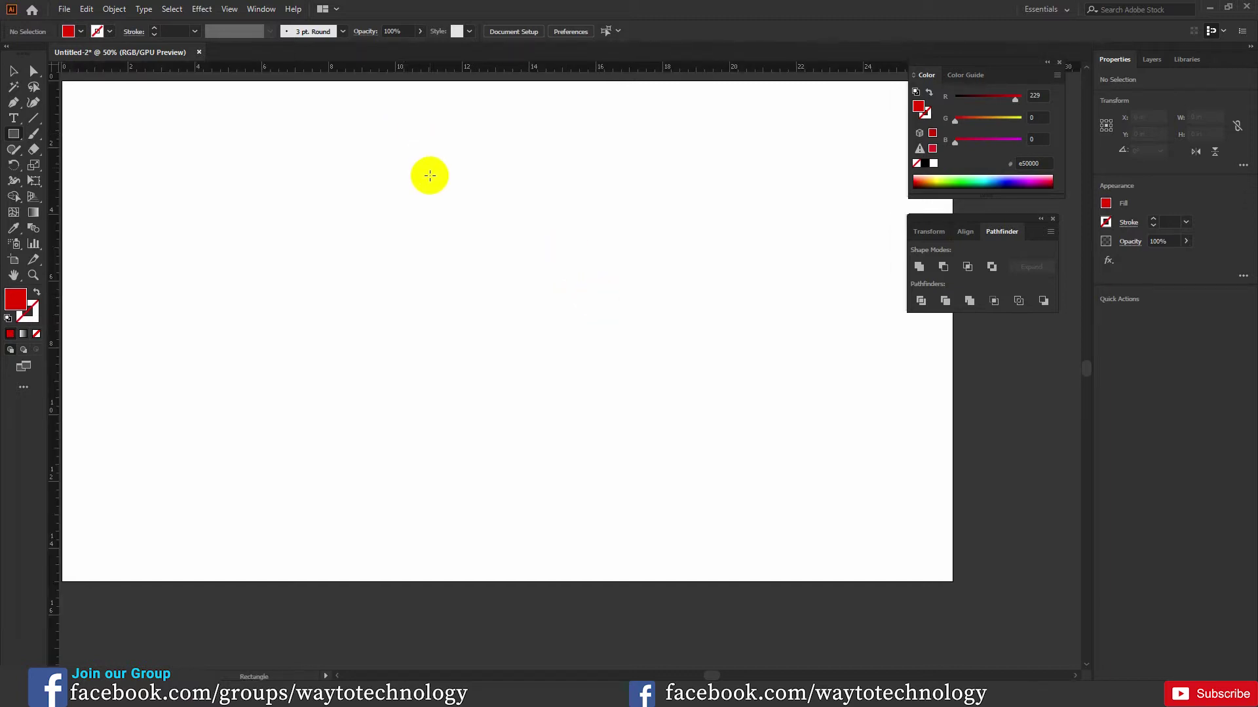
left_click(428, 72)
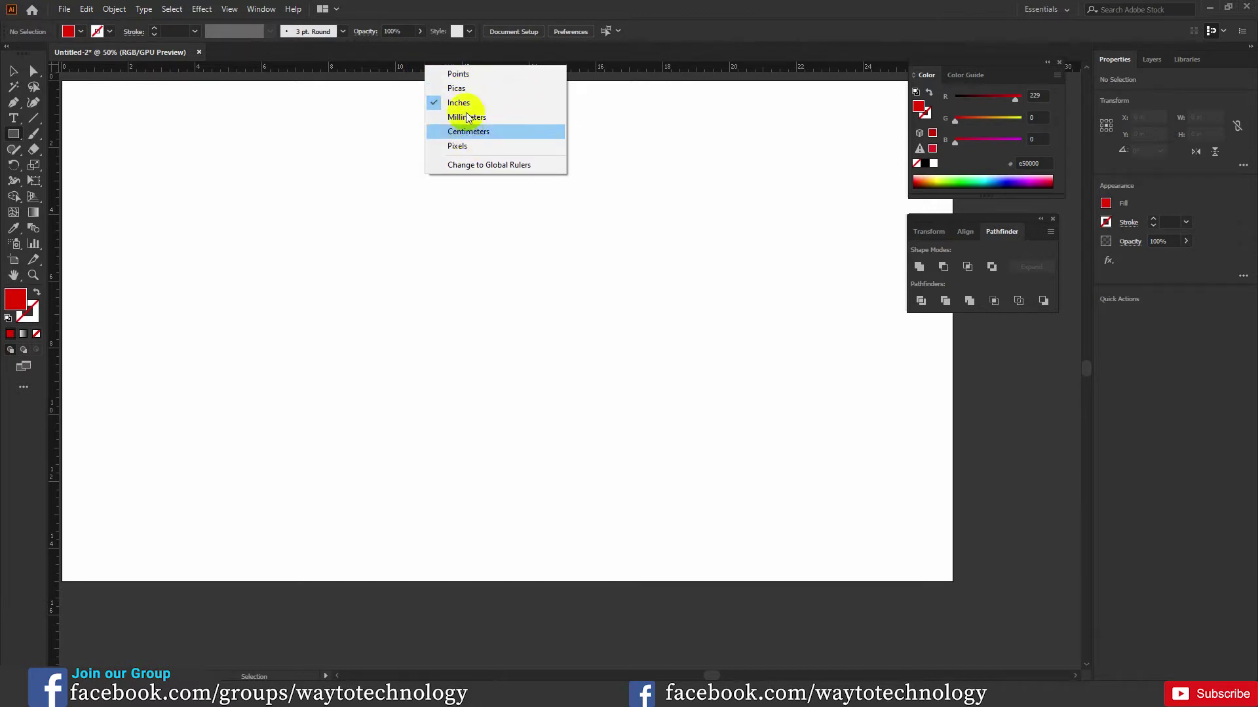
Set the ruler units to pixels and create a 400 × 400 px square
left_click(462, 147)
left_click(364, 285)
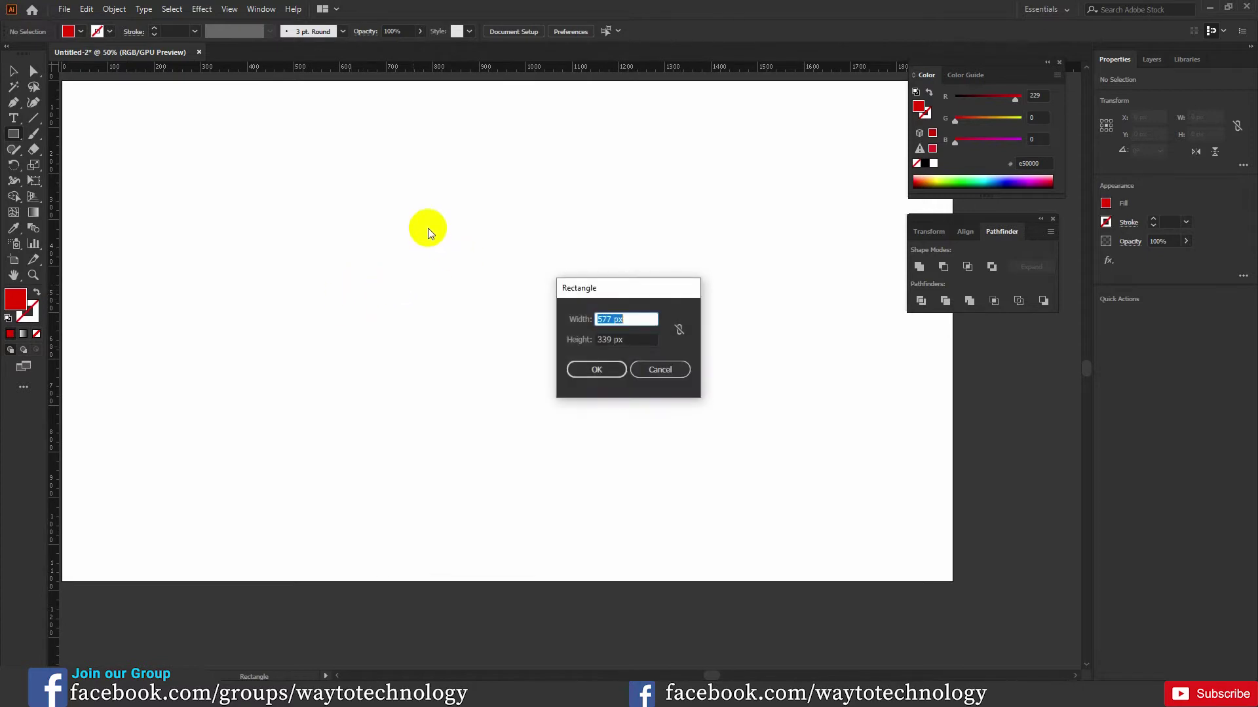
left_click(612, 320)
left_click_drag(613, 320, 625, 319)
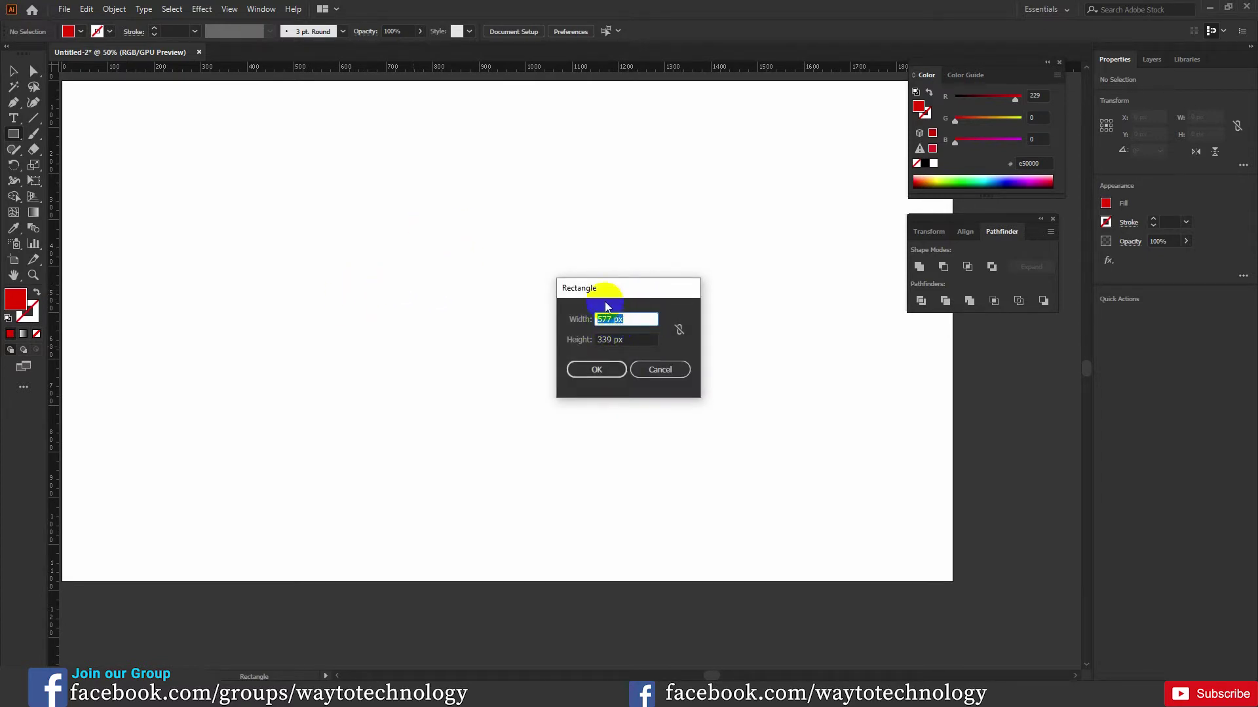
type("400")
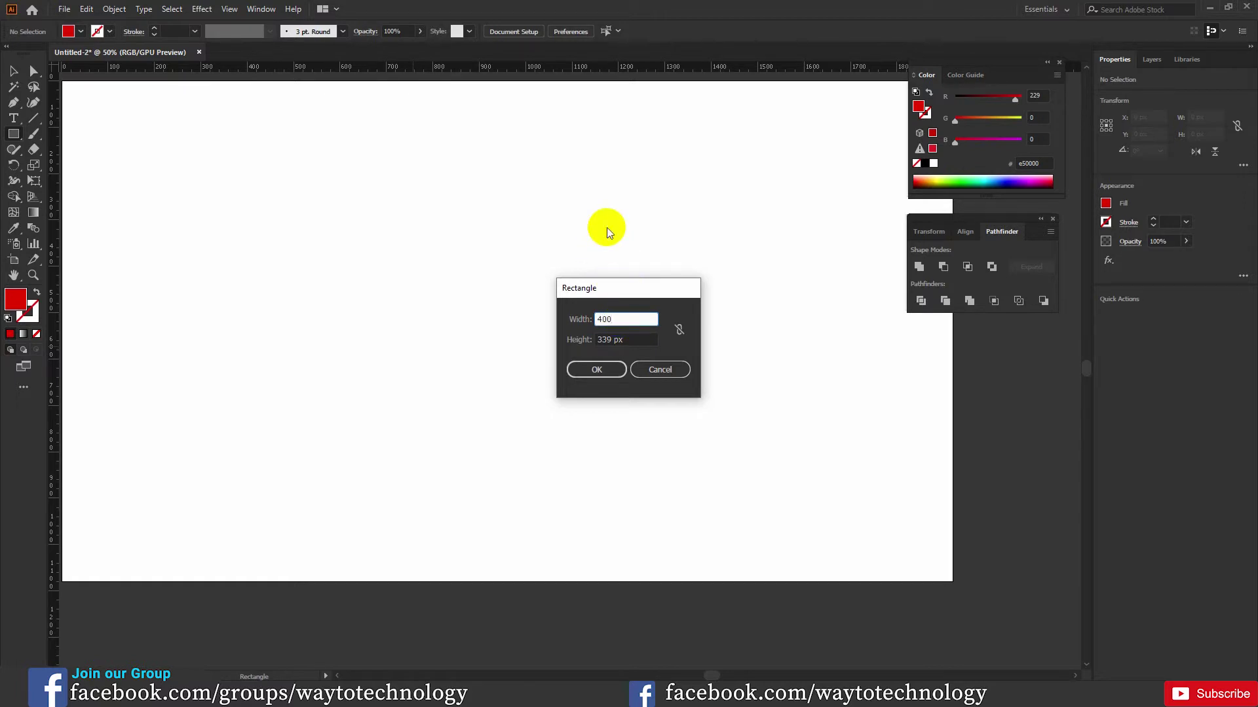
key("Tab")
type("400")
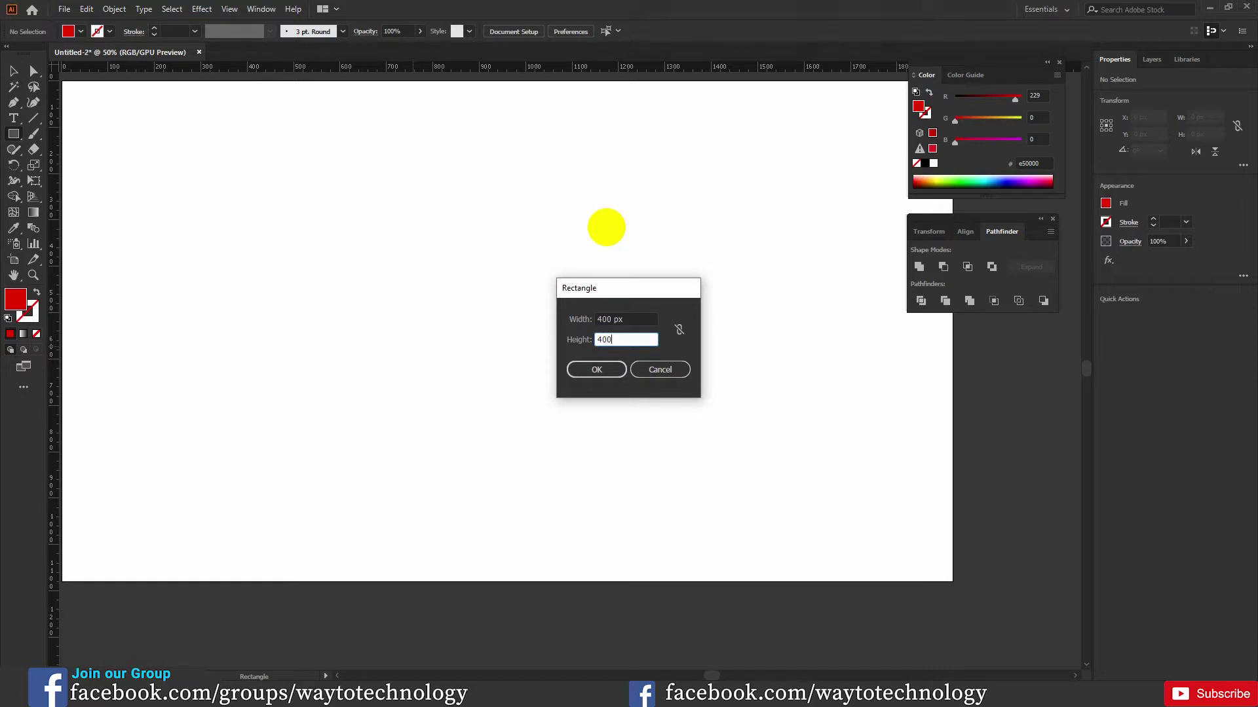
key("Return")
Move the red square up and to the left with the Selection tool
left_click(39, 123)
left_click(13, 71)
left_click_drag(482, 405, 340, 319)
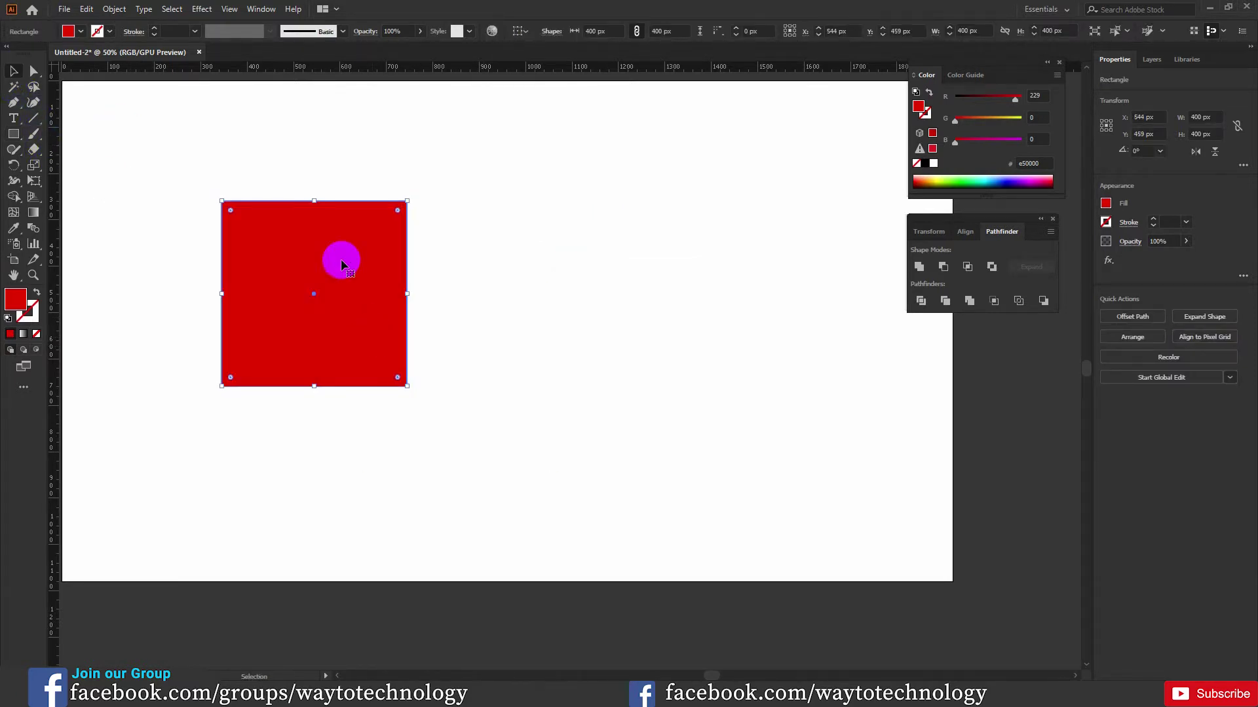
Fill the square with dark brown #4f3939
double_click(21, 301)
left_click(820, 299)
key("Return")
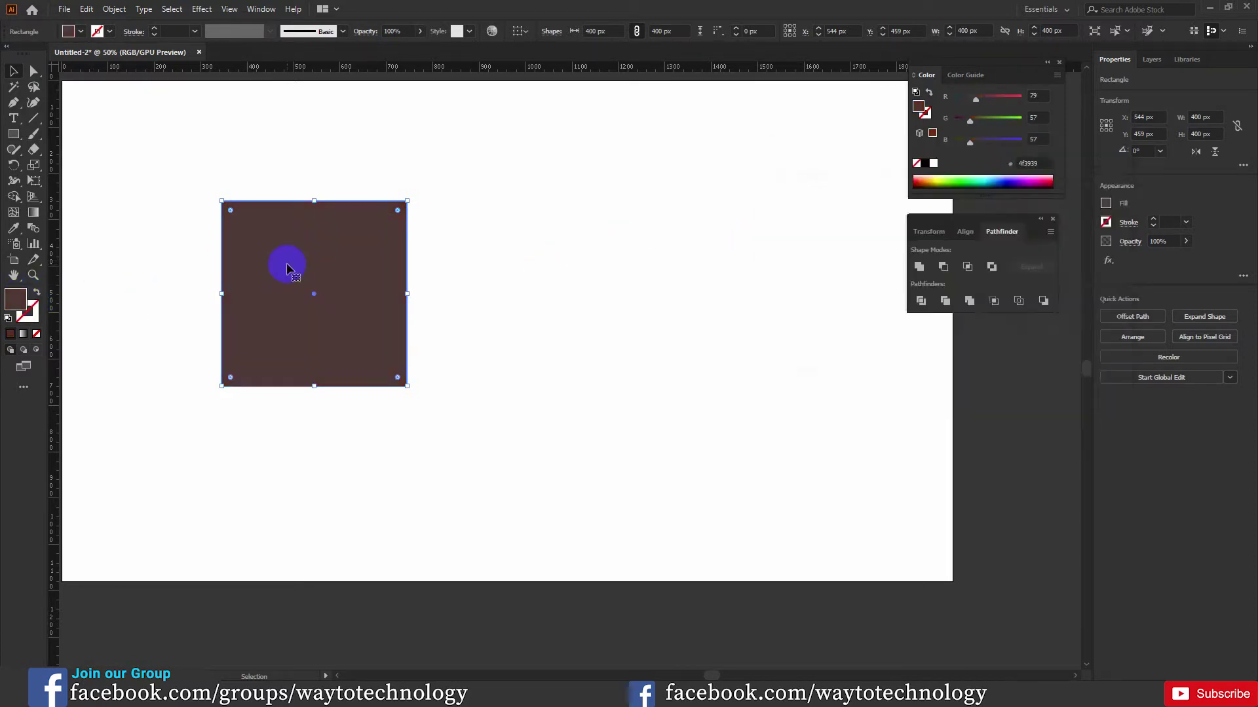
left_click(23, 302)
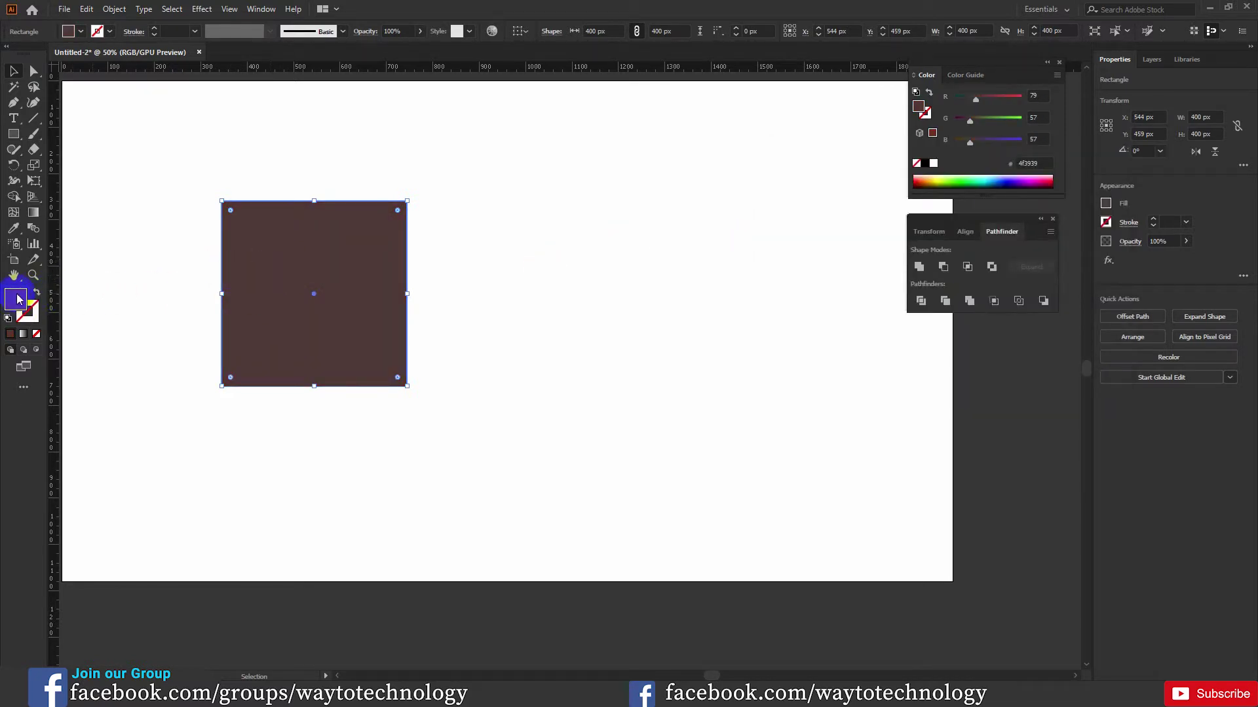
Set the square's outline colour to cyan #17d3ff
left_click(34, 327)
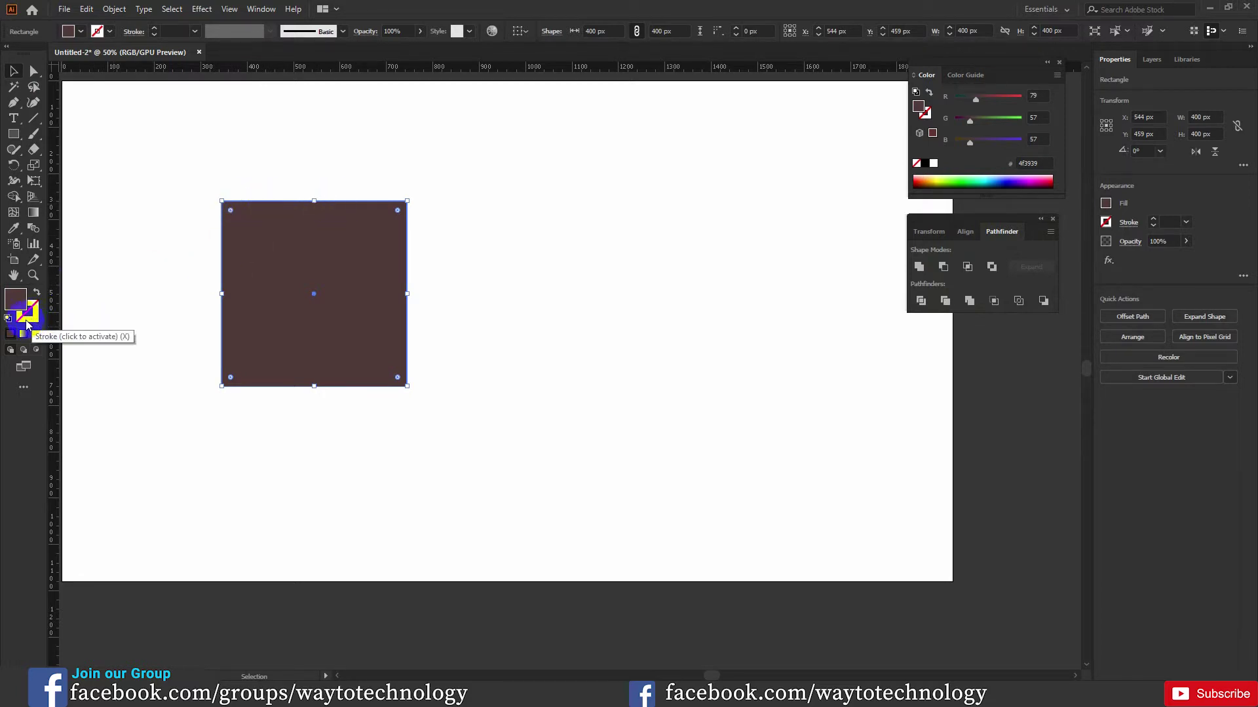
left_click(26, 323)
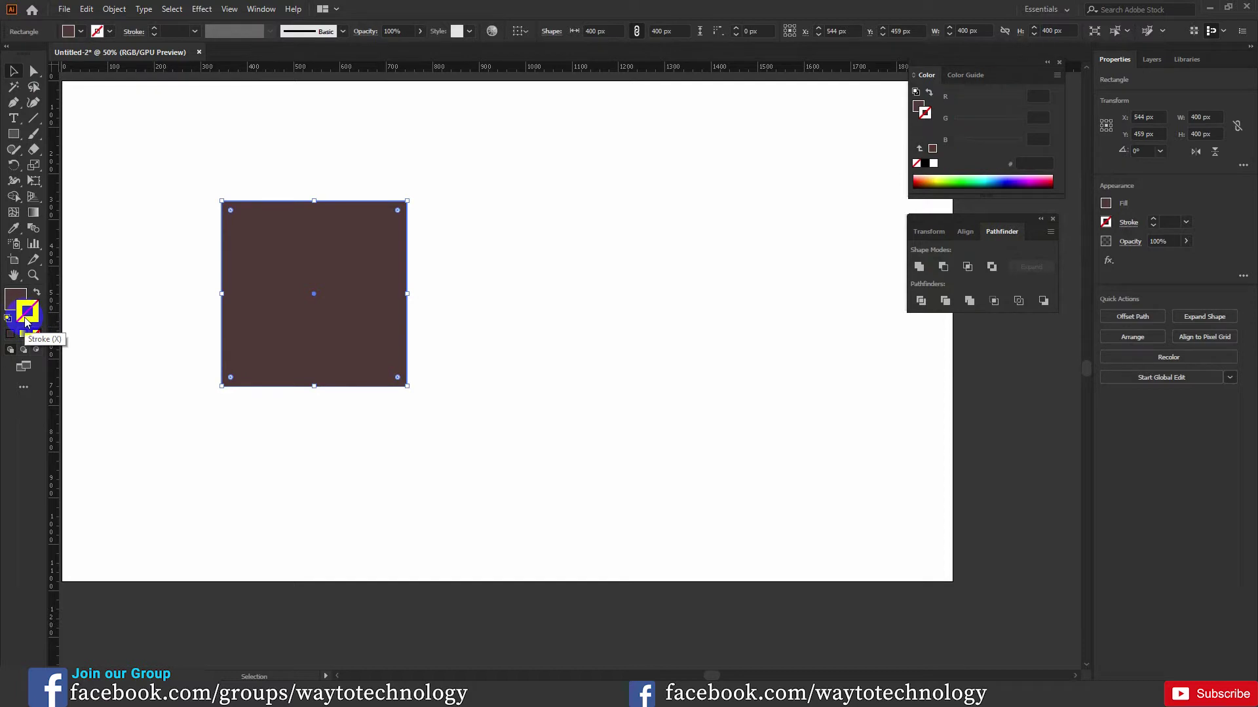
double_click(26, 321)
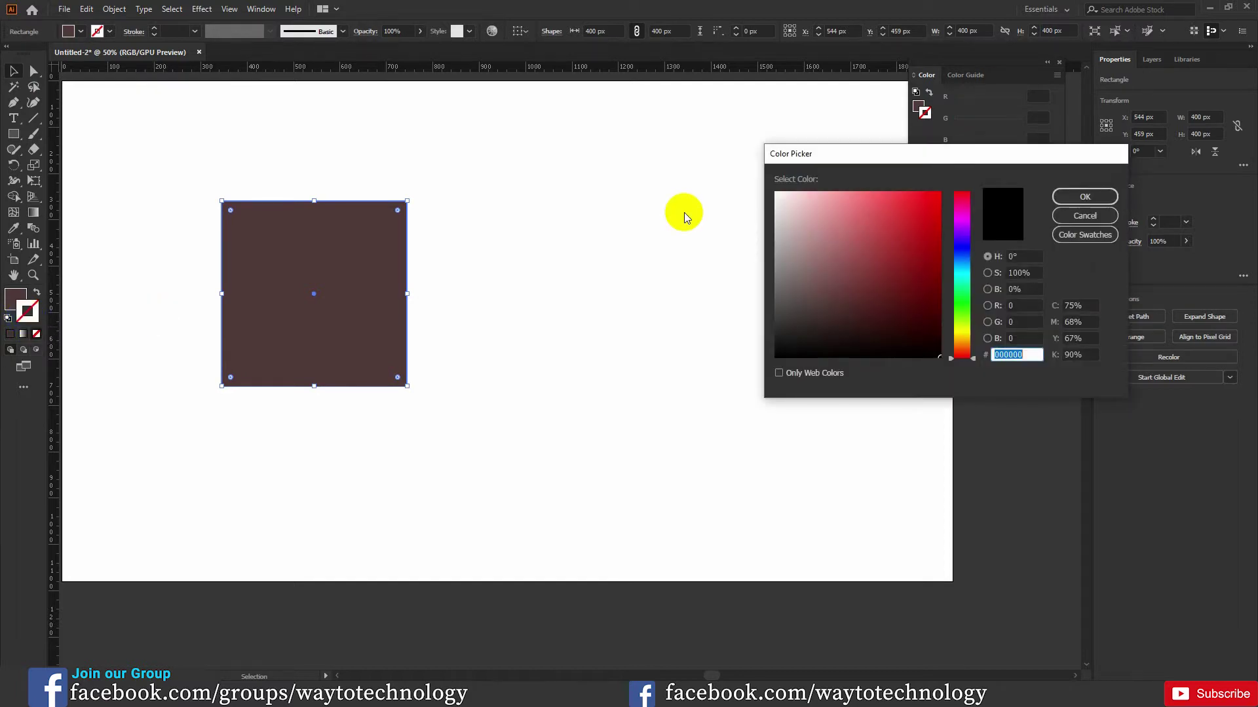
left_click(965, 265)
left_click_drag(965, 269, 964, 275)
left_click(926, 174)
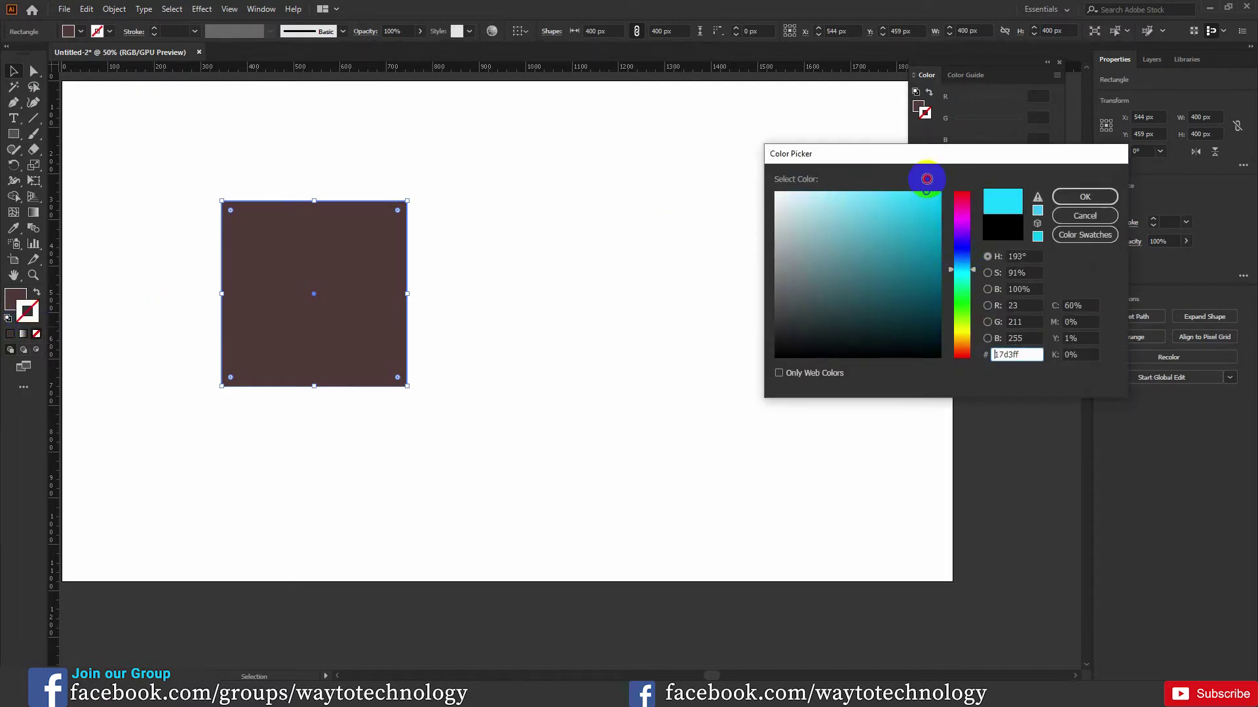
left_click(1085, 196)
Set the cyan outline weight to 4 pt and shift the square further left
left_click(557, 250)
left_click(405, 275)
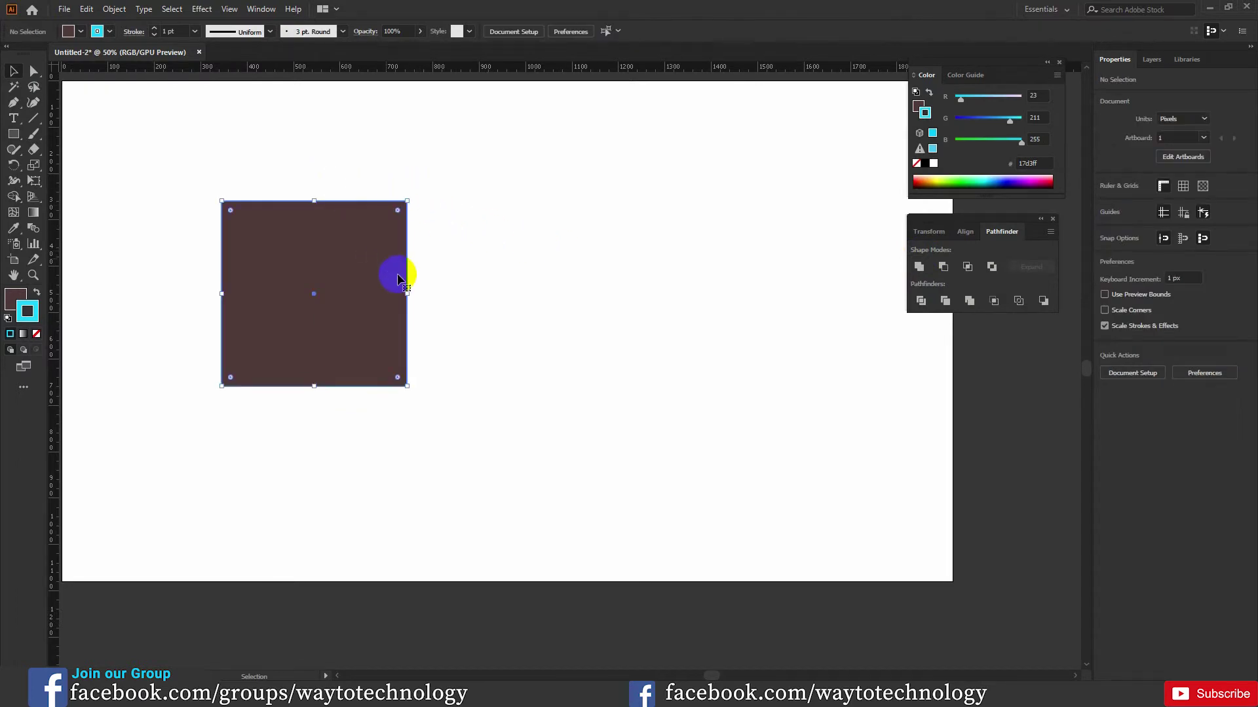
left_click(154, 30)
left_click(154, 30)
left_click(154, 30)
left_click(154, 30)
left_click(154, 30)
left_click(154, 29)
left_click(154, 29)
left_click(154, 34)
left_click(154, 35)
left_click(154, 35)
left_click(154, 35)
left_click(154, 35)
left_click(154, 34)
left_click(154, 35)
left_click(153, 35)
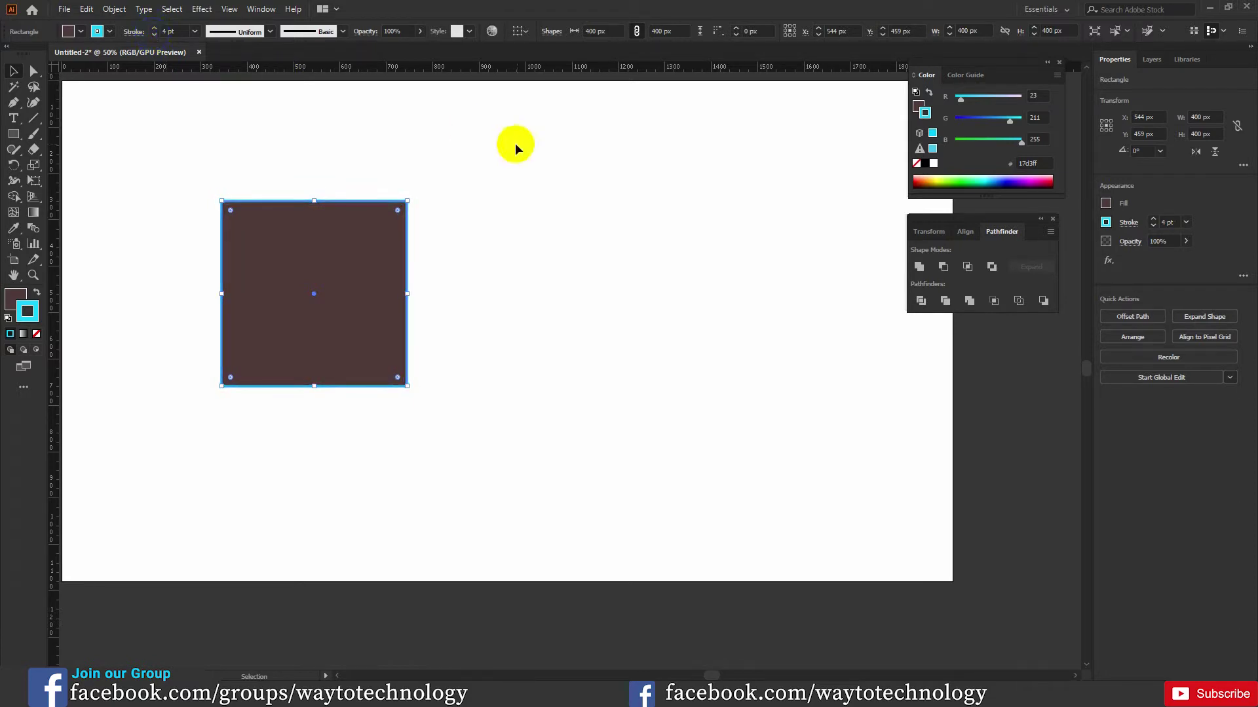
left_click_drag(353, 269, 307, 268)
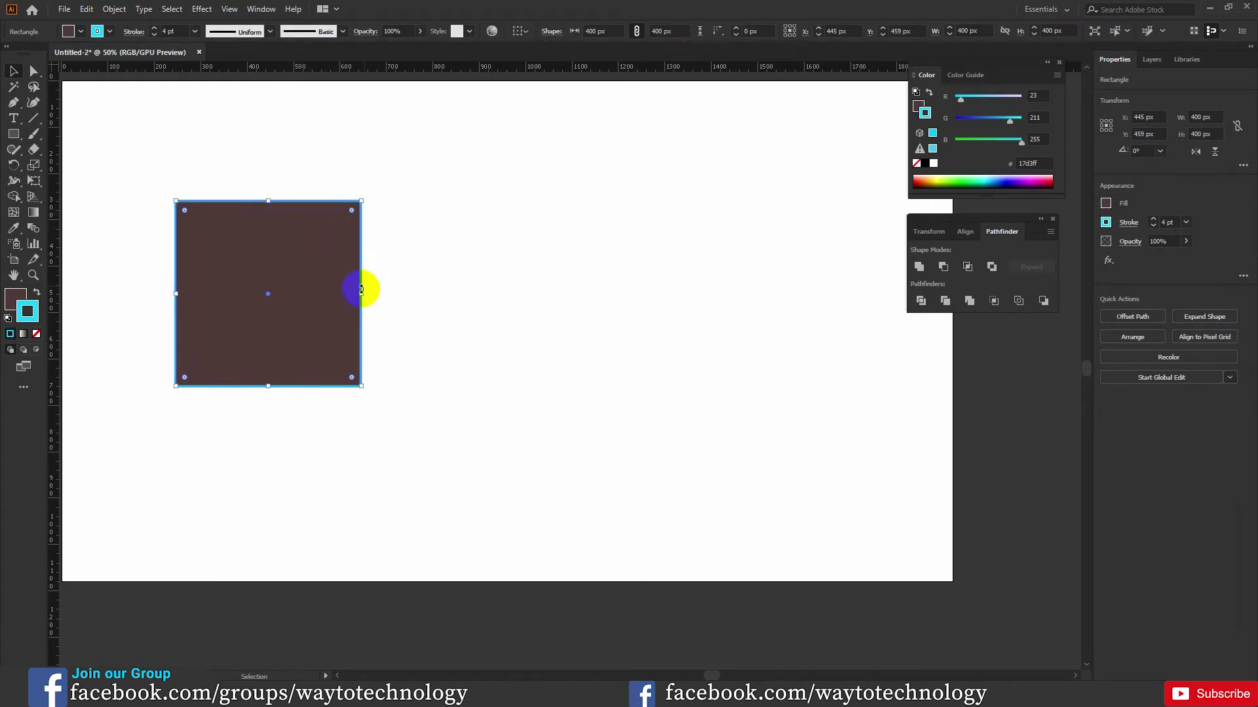
Widen the square to 666 px and remove its outline, keeping the dark brown fill
left_click_drag(362, 295, 459, 276)
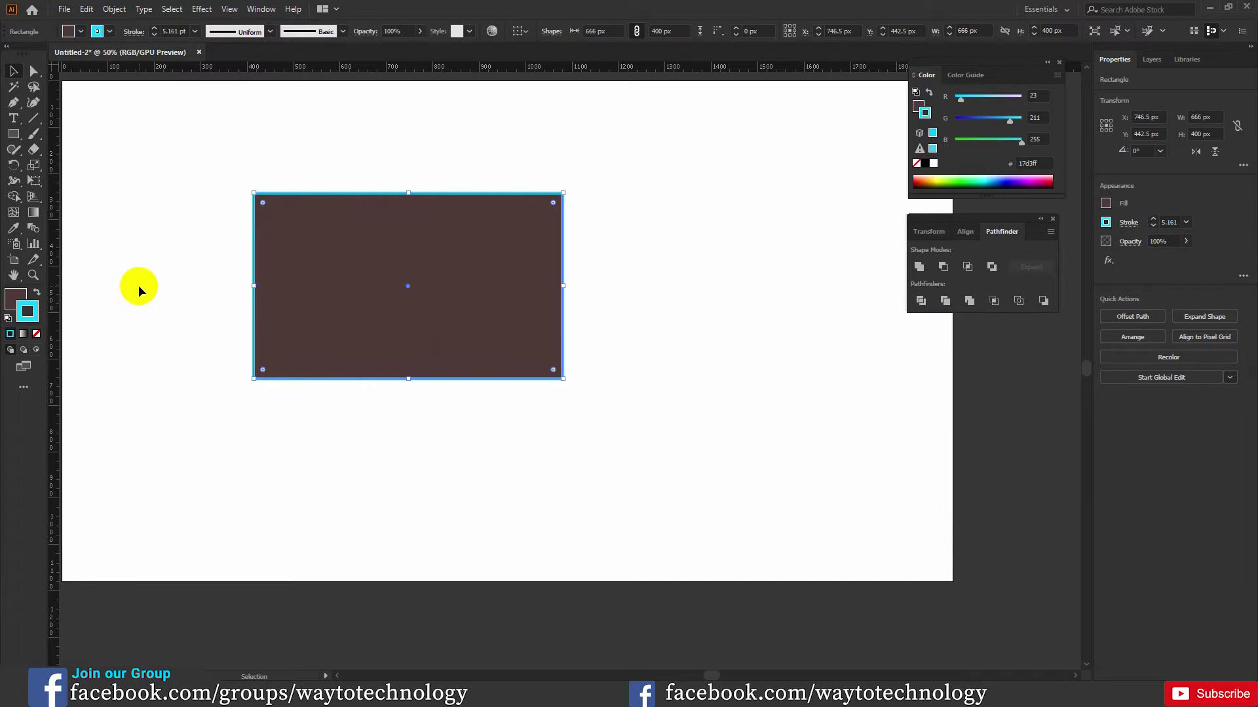
left_click(36, 294)
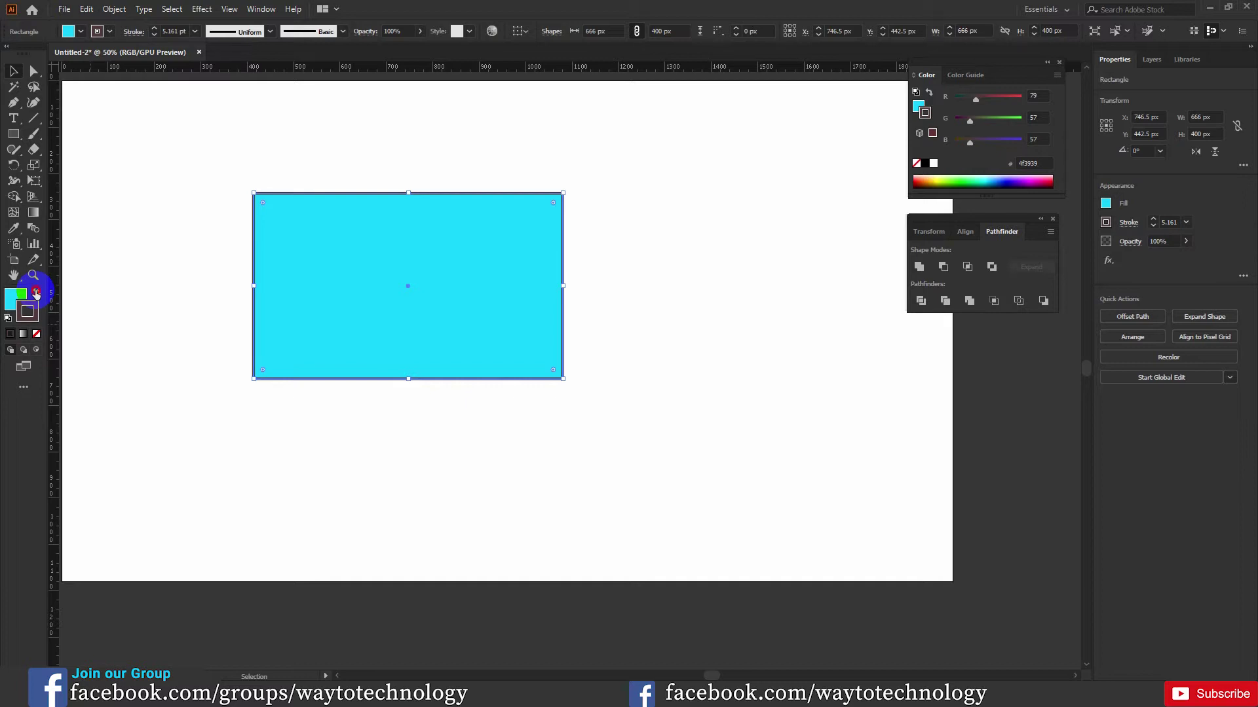
left_click(37, 294)
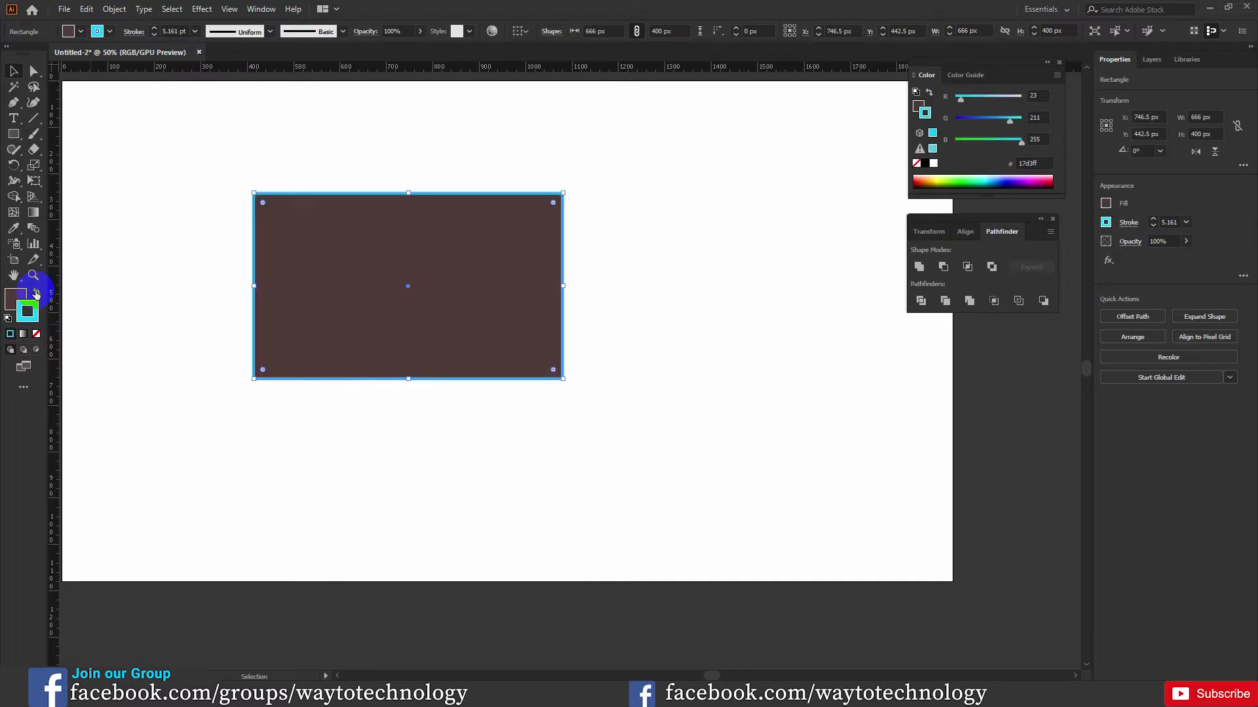
left_click(37, 335)
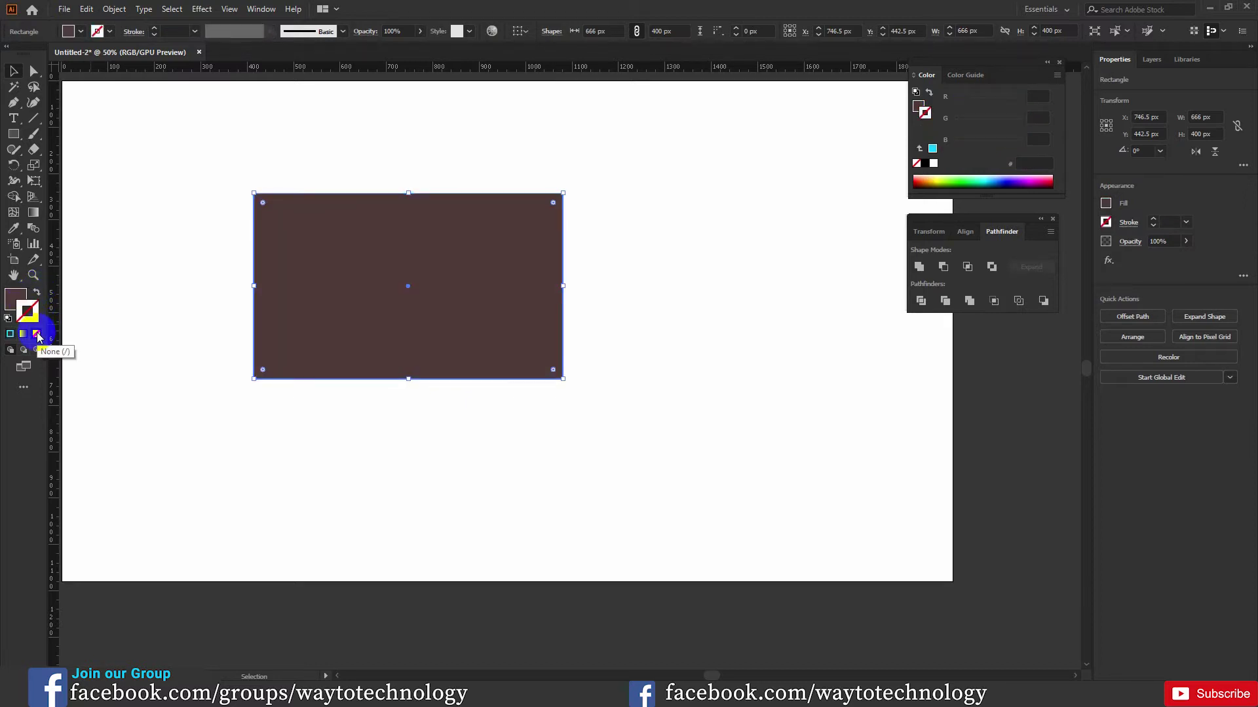
left_click(16, 300)
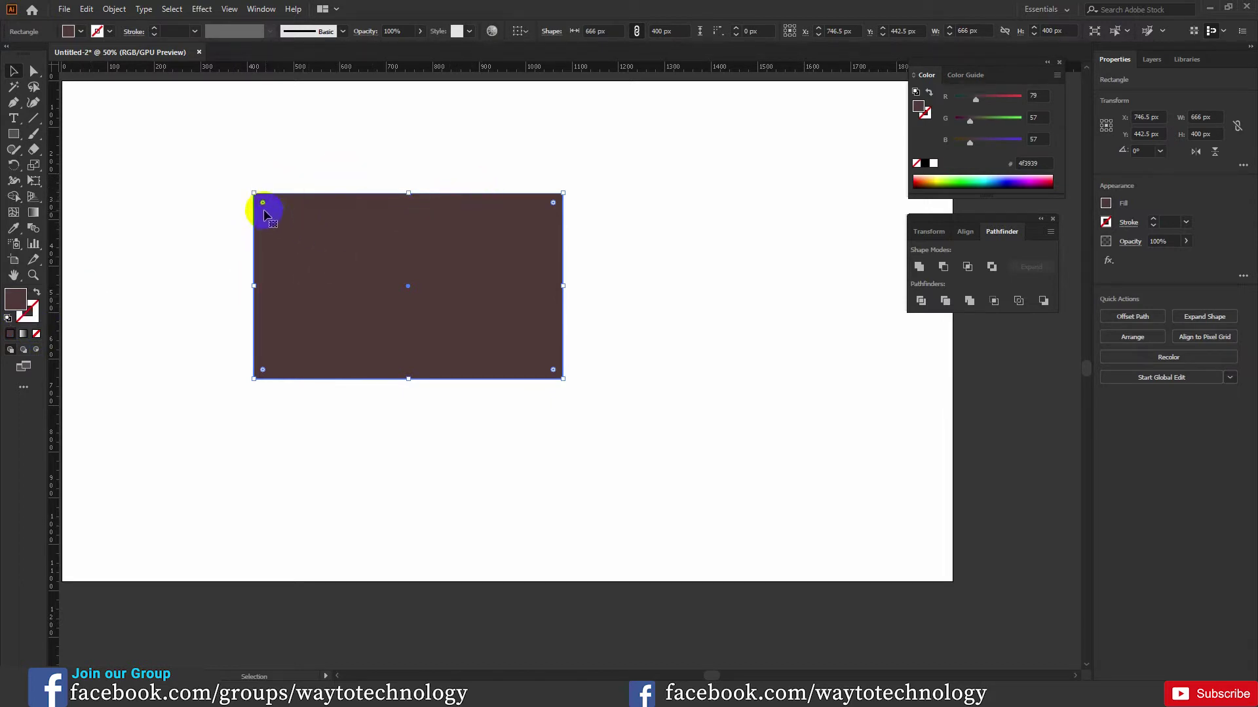
left_click_drag(262, 204, 277, 220)
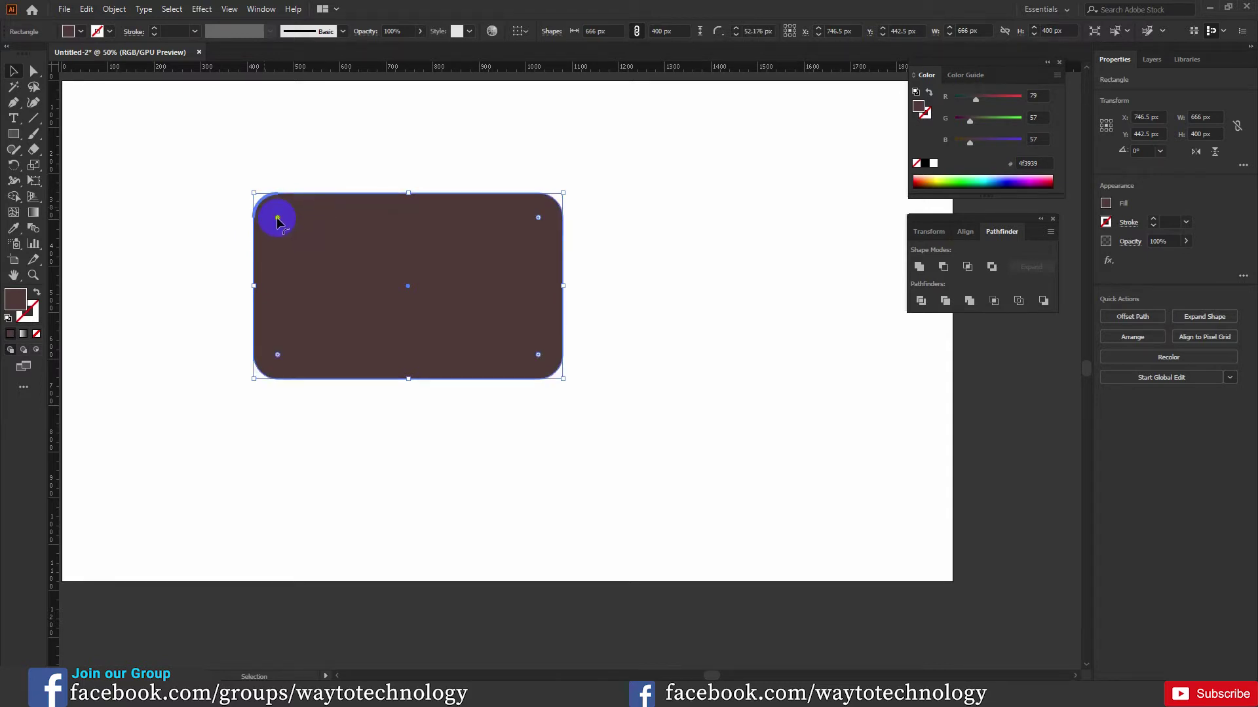
left_click_drag(278, 221, 213, 187)
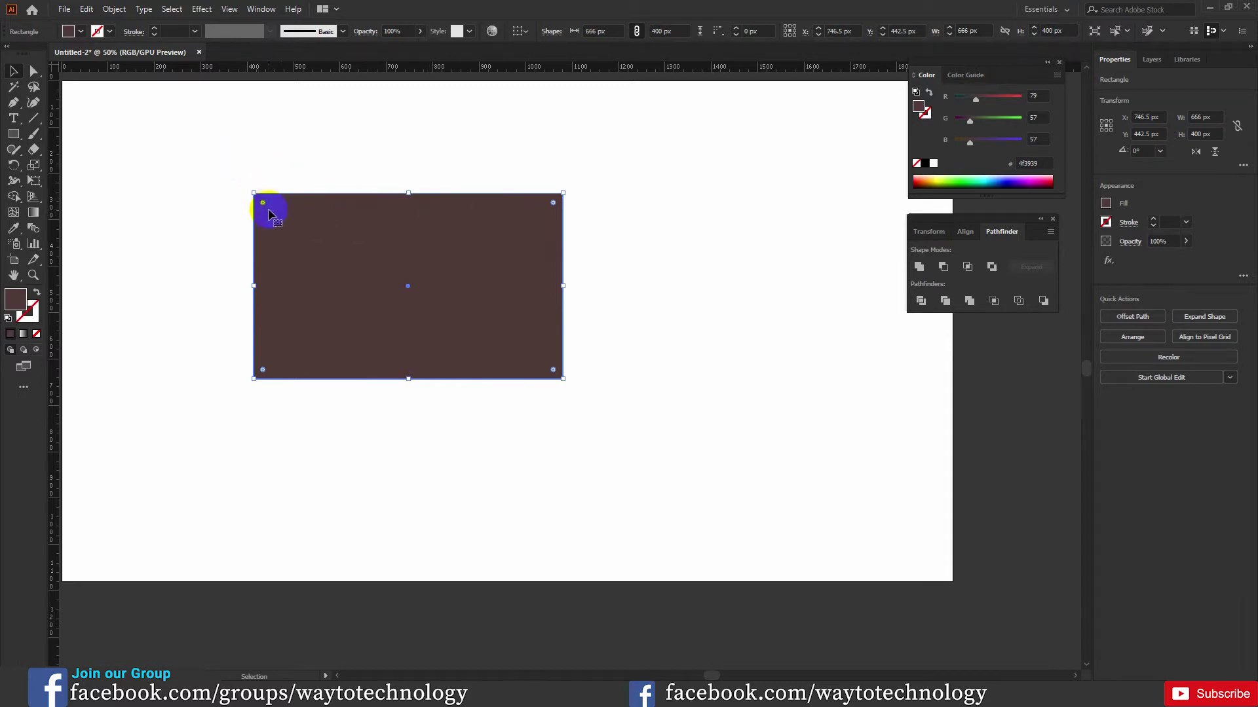
left_click(36, 72)
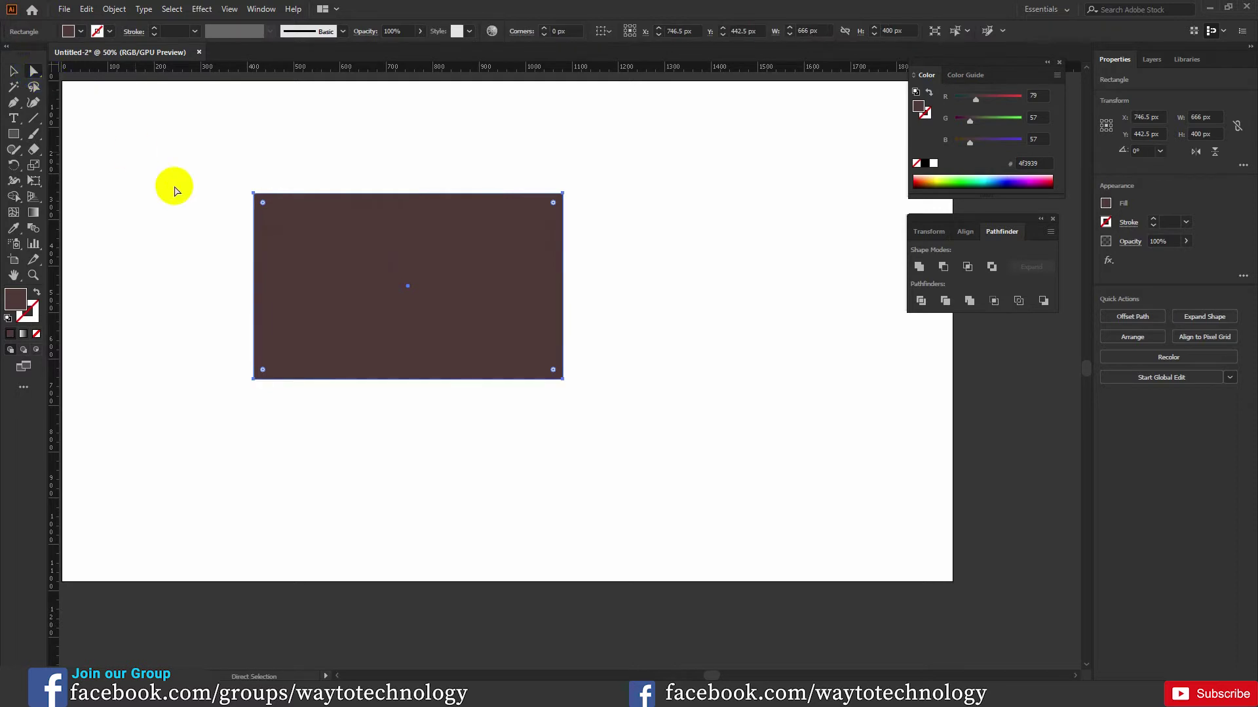
Round the top-right and bottom-left corners to maximum radius with the live-corner widget
left_click_drag(216, 169, 314, 229)
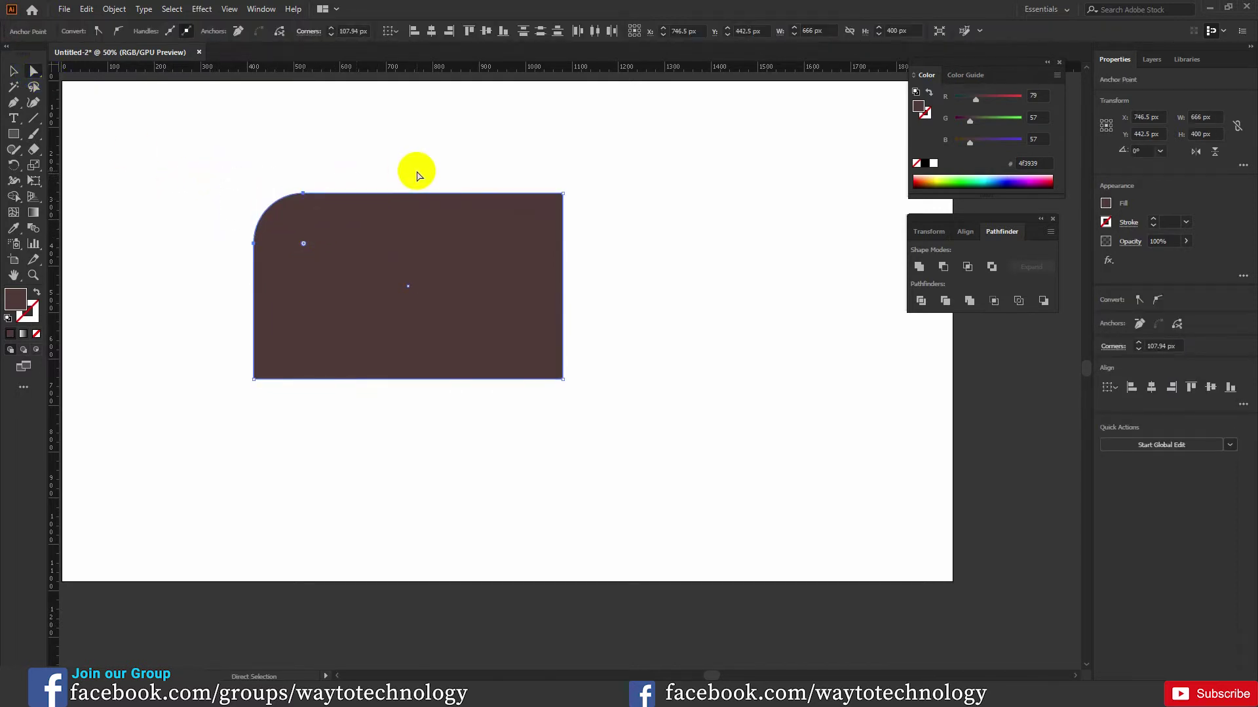
left_click(321, 336)
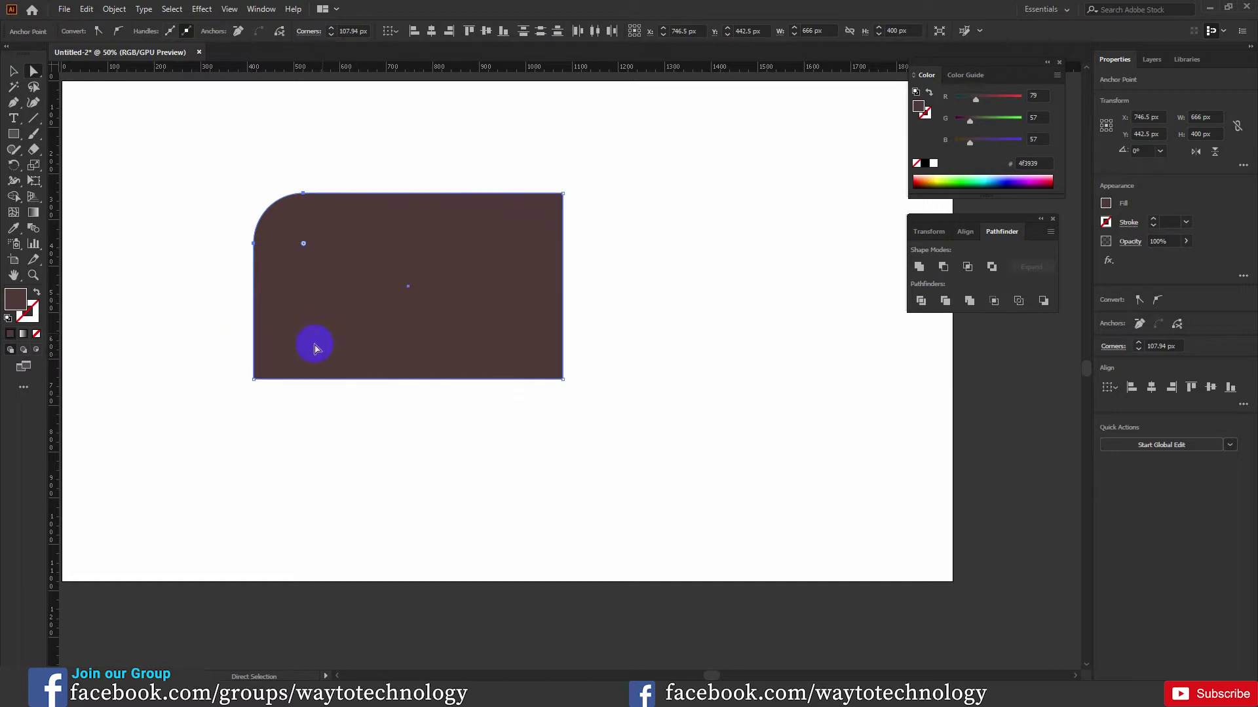
left_click_drag(238, 359, 308, 406)
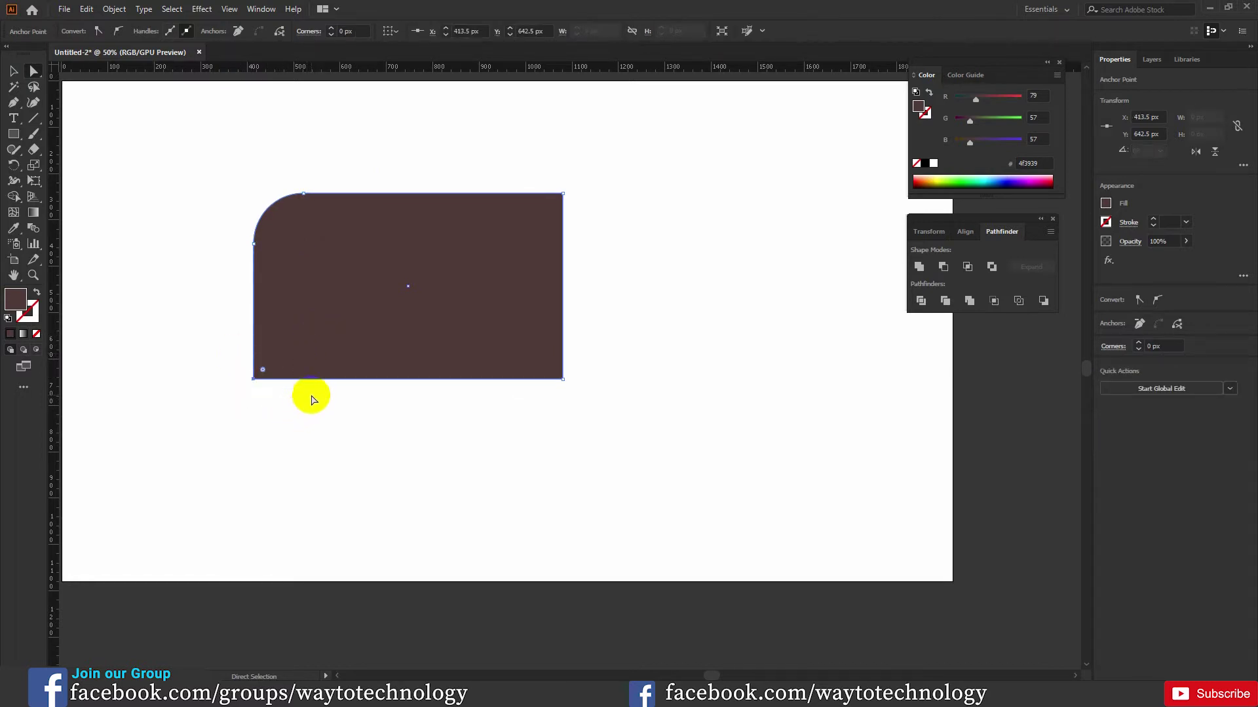
left_click_drag(528, 174, 597, 240)
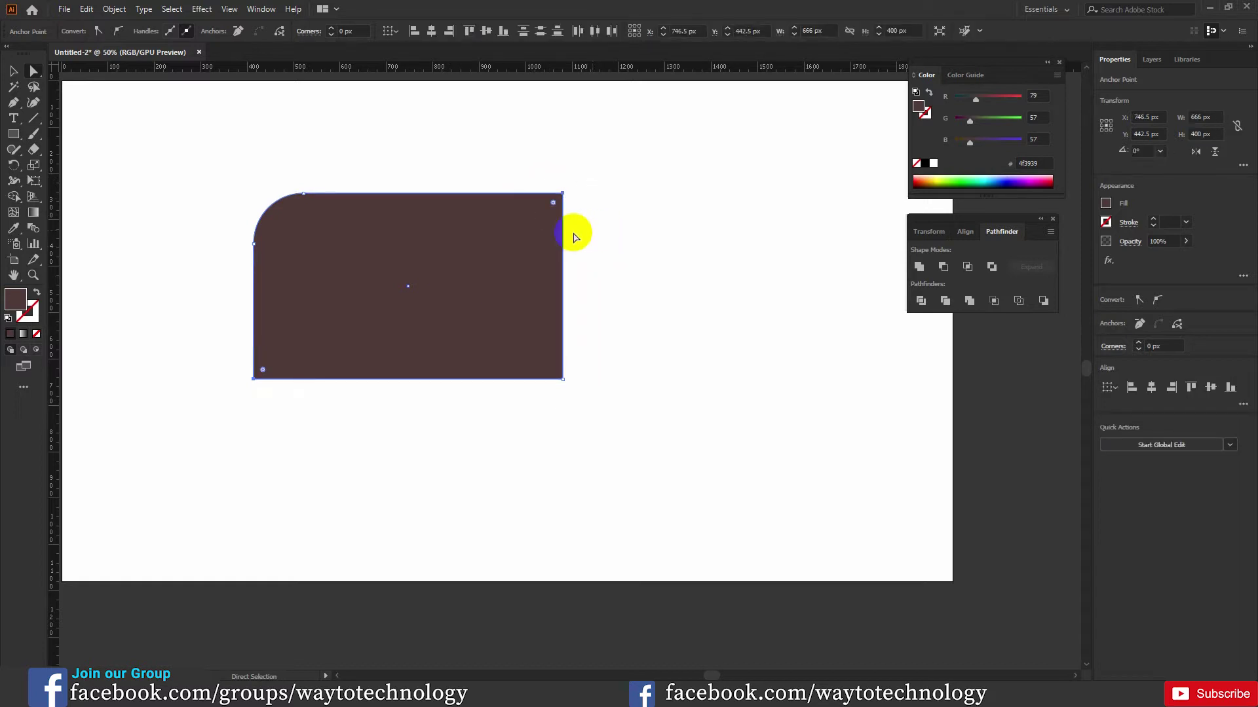
left_click(485, 255)
left_click_drag(554, 206, 421, 205)
Move the leaf shape to the left with the Selection tool
left_click(31, 71)
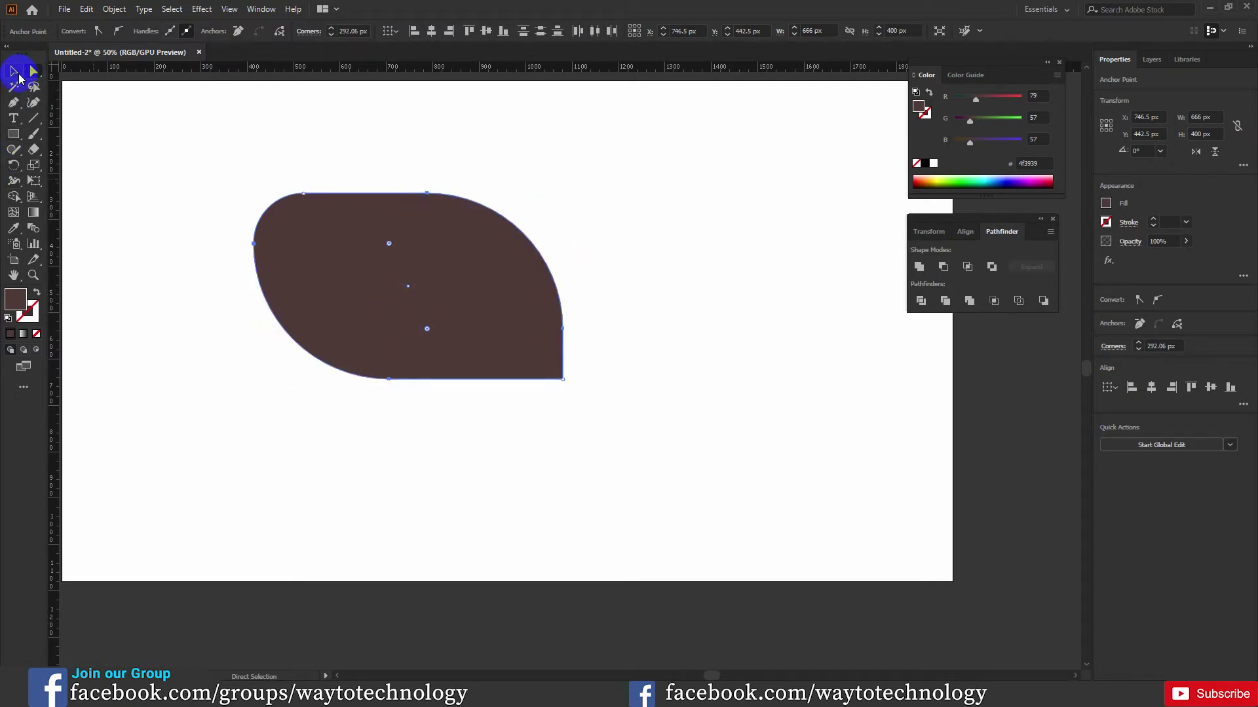
left_click(14, 70)
left_click(458, 286)
left_click_drag(463, 272, 359, 259)
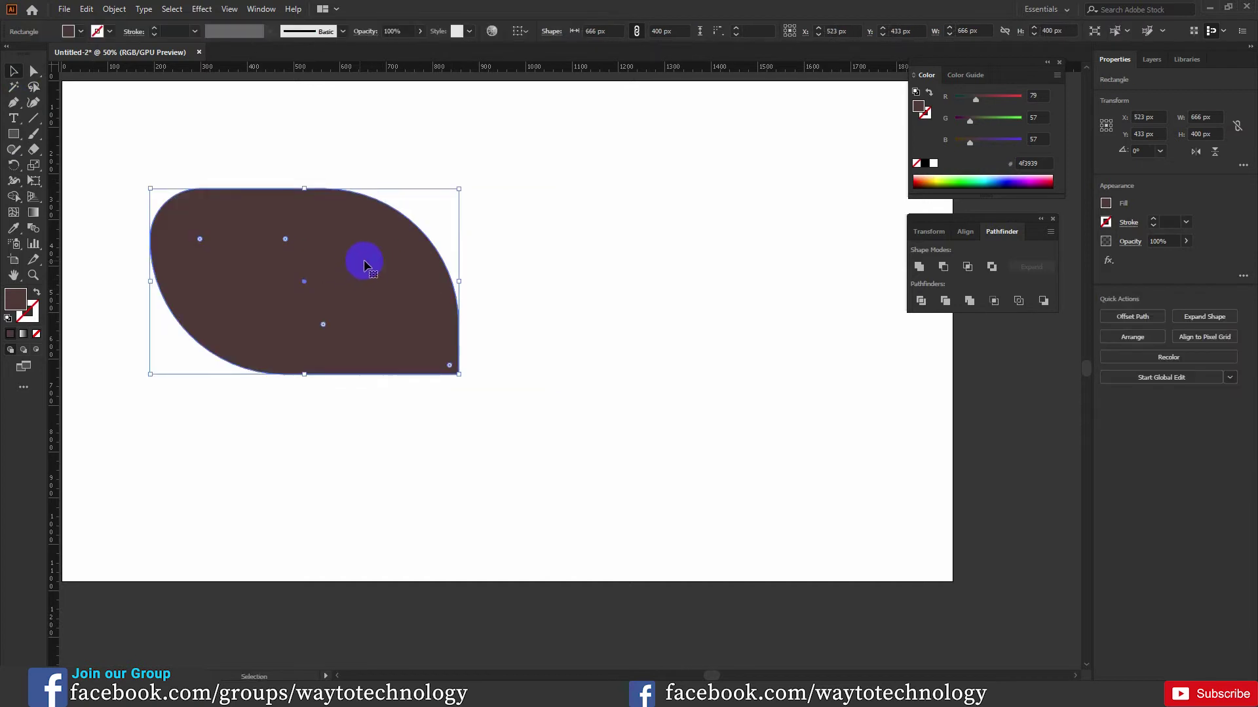
Delete the leaf, draw a test rounded rectangle with ~78 px corners, then delete it
key("Delete")
left_click_drag(17, 138, 95, 158)
left_click_drag(181, 195, 493, 343)
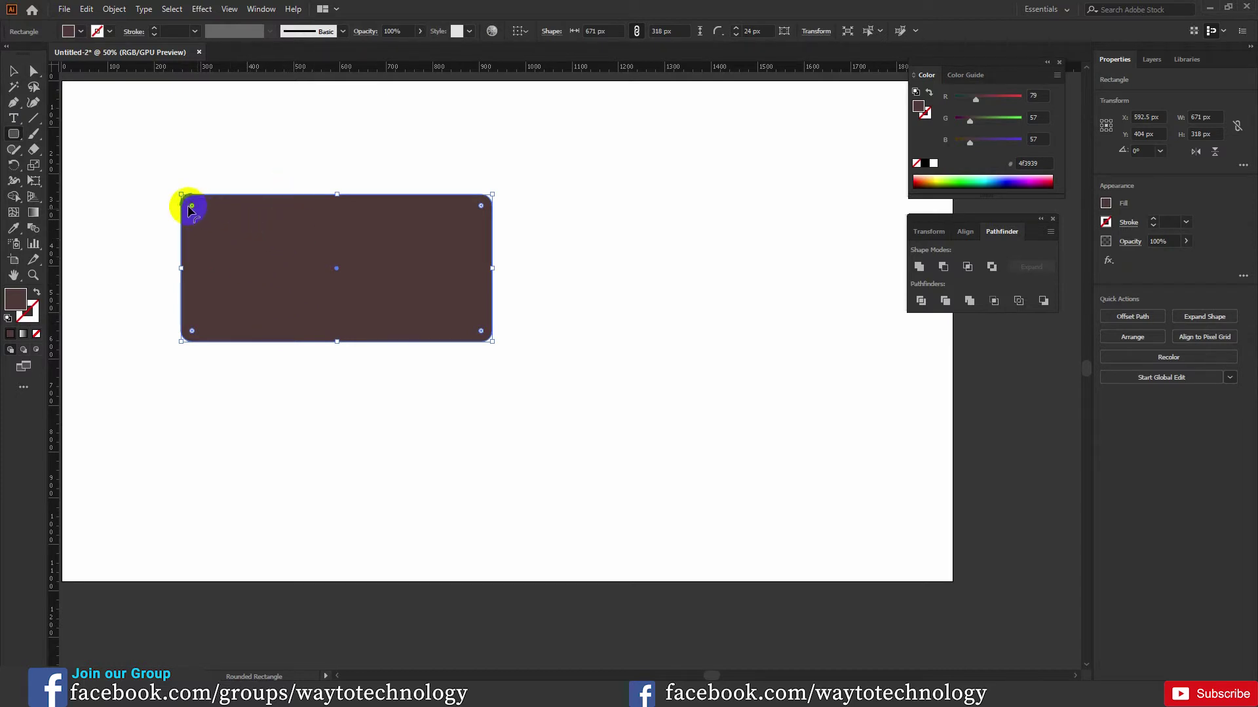
left_click_drag(191, 207, 217, 230)
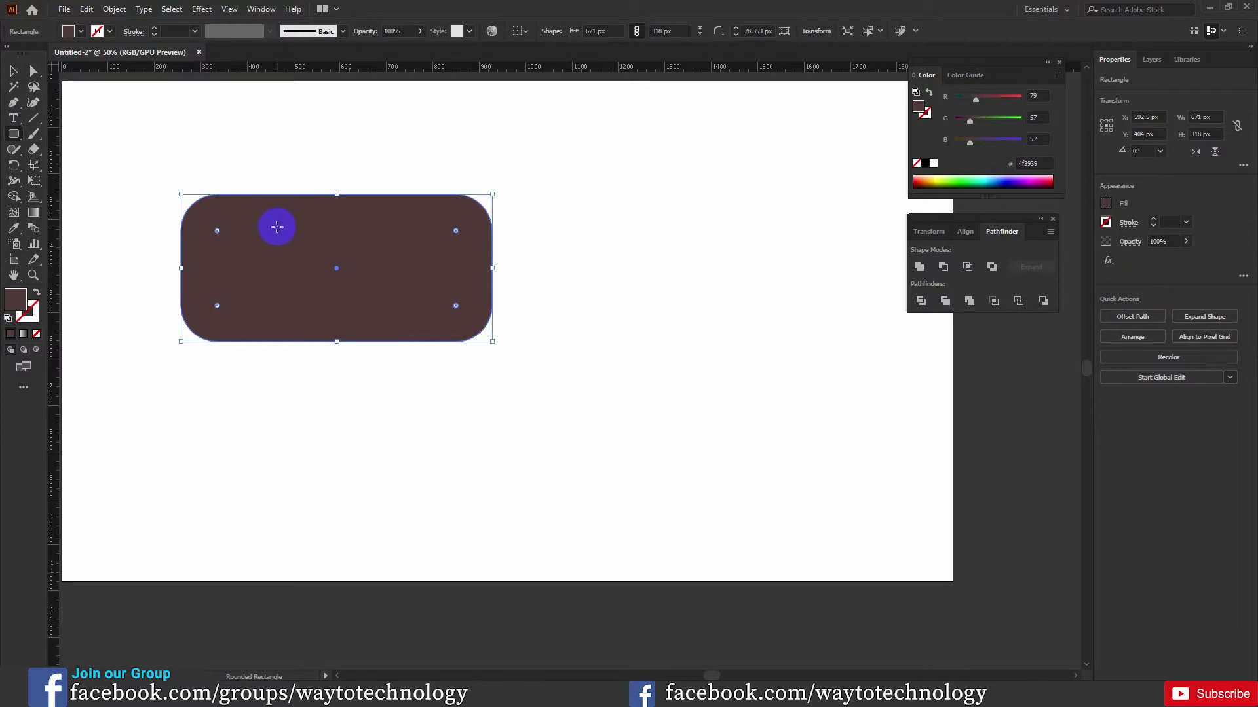
key("Delete")
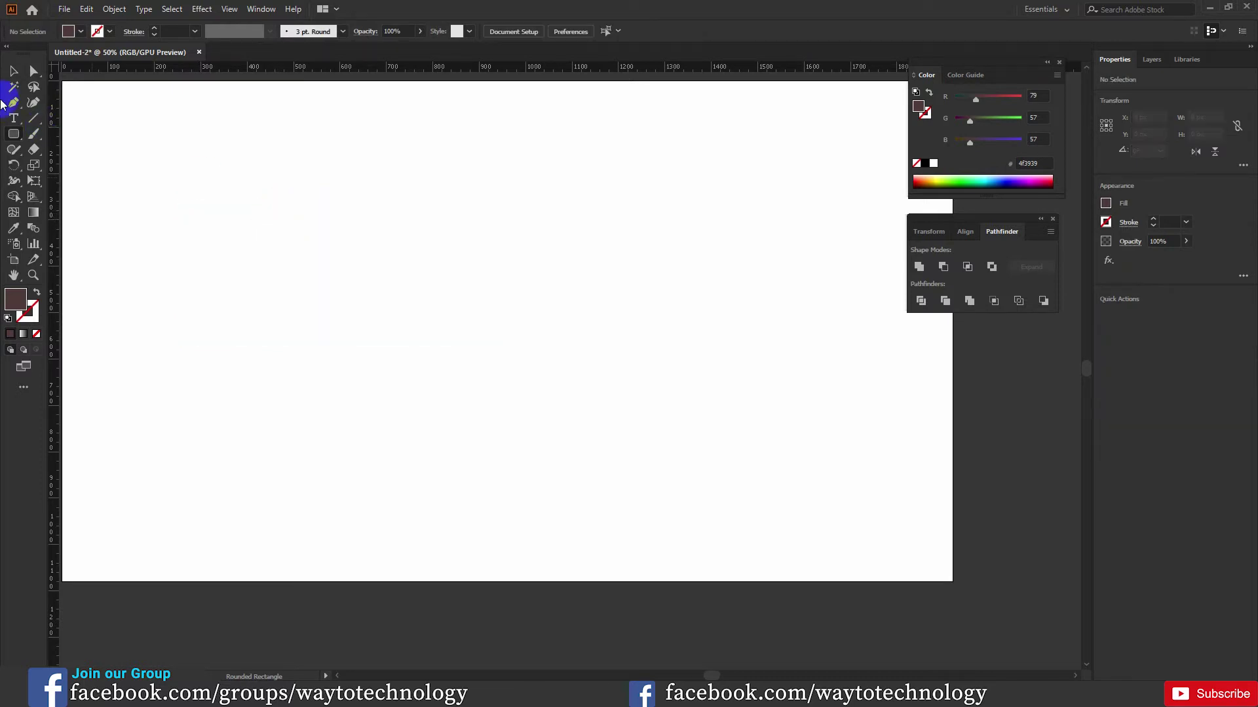
left_click_drag(17, 135, 81, 171)
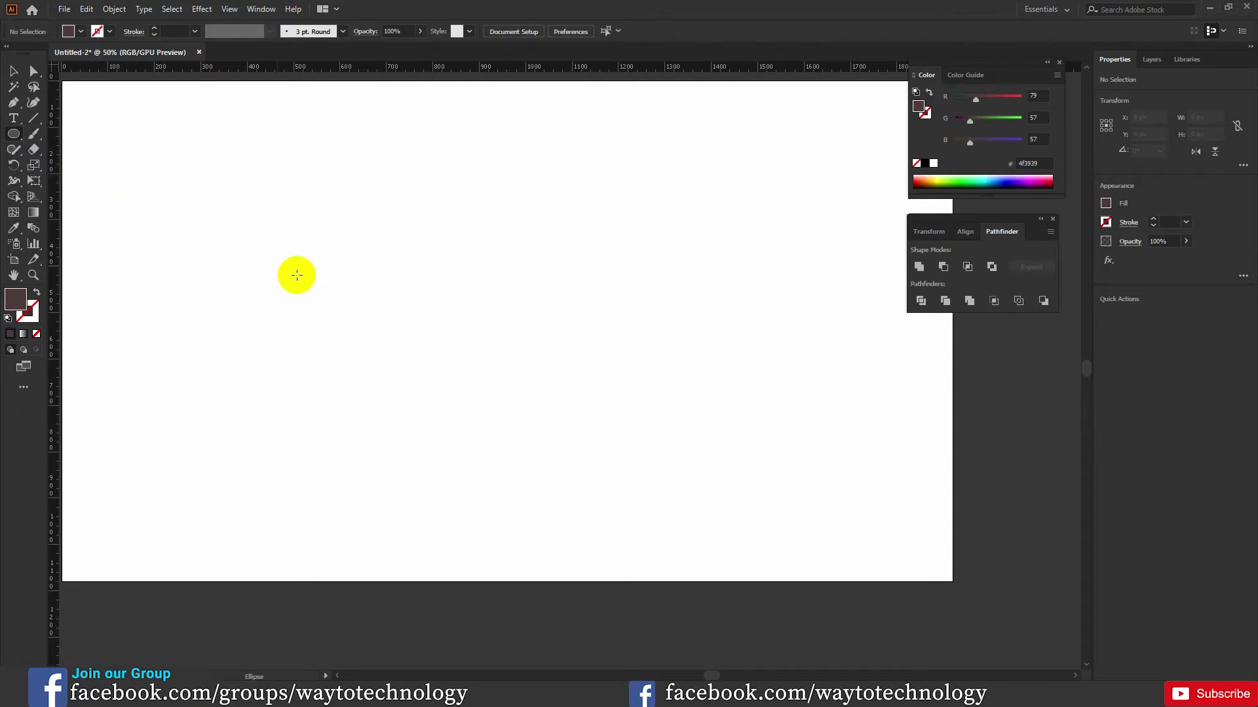
mouse_move(271, 217)
left_mouse_down()
mouse_move(497, 367)
mouse_move(522, 398)
mouse_move(399, 309)
mouse_move(492, 365)
mouse_move(444, 350)
mouse_move(367, 292)
mouse_move(389, 332)
left_mouse_up()
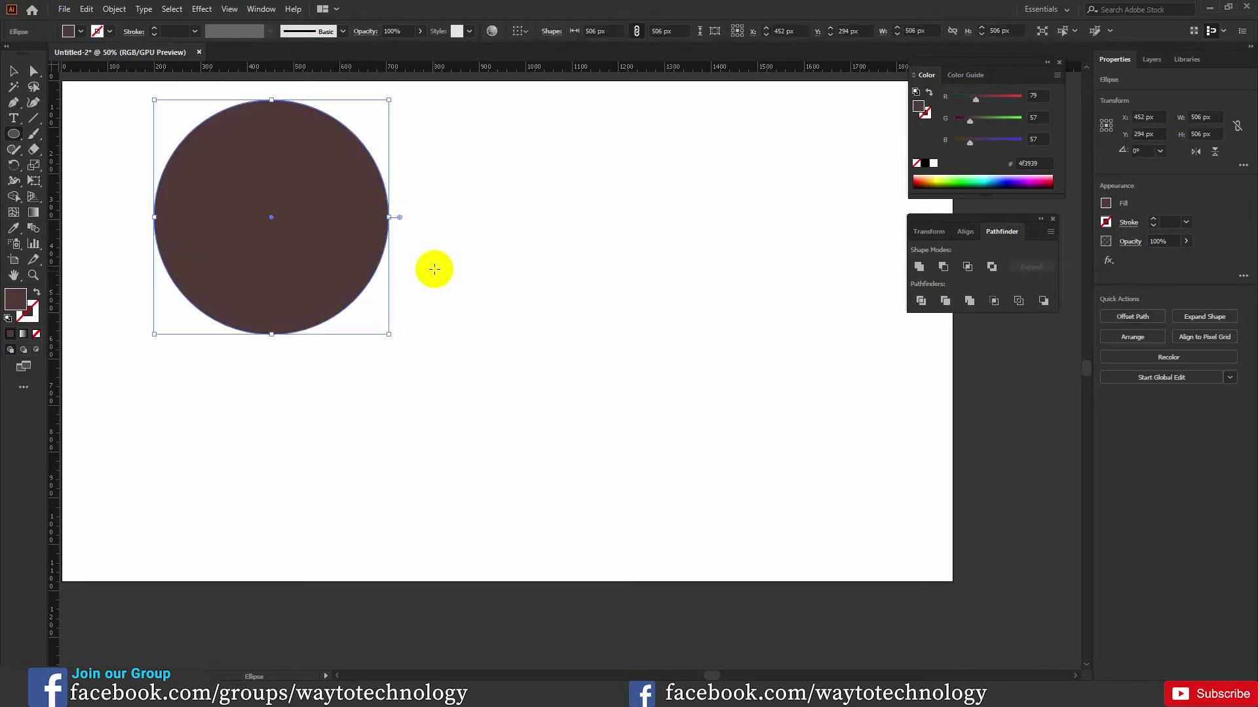
key("Delete")
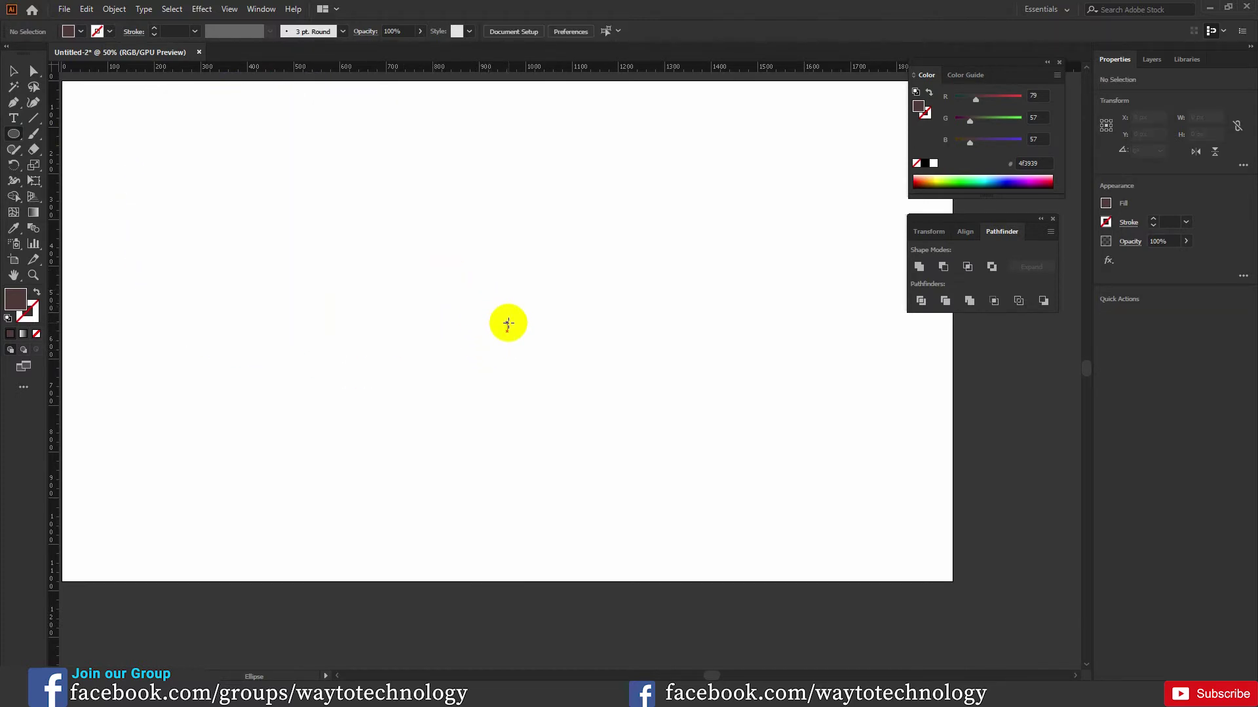
left_click_drag(507, 332, 584, 407)
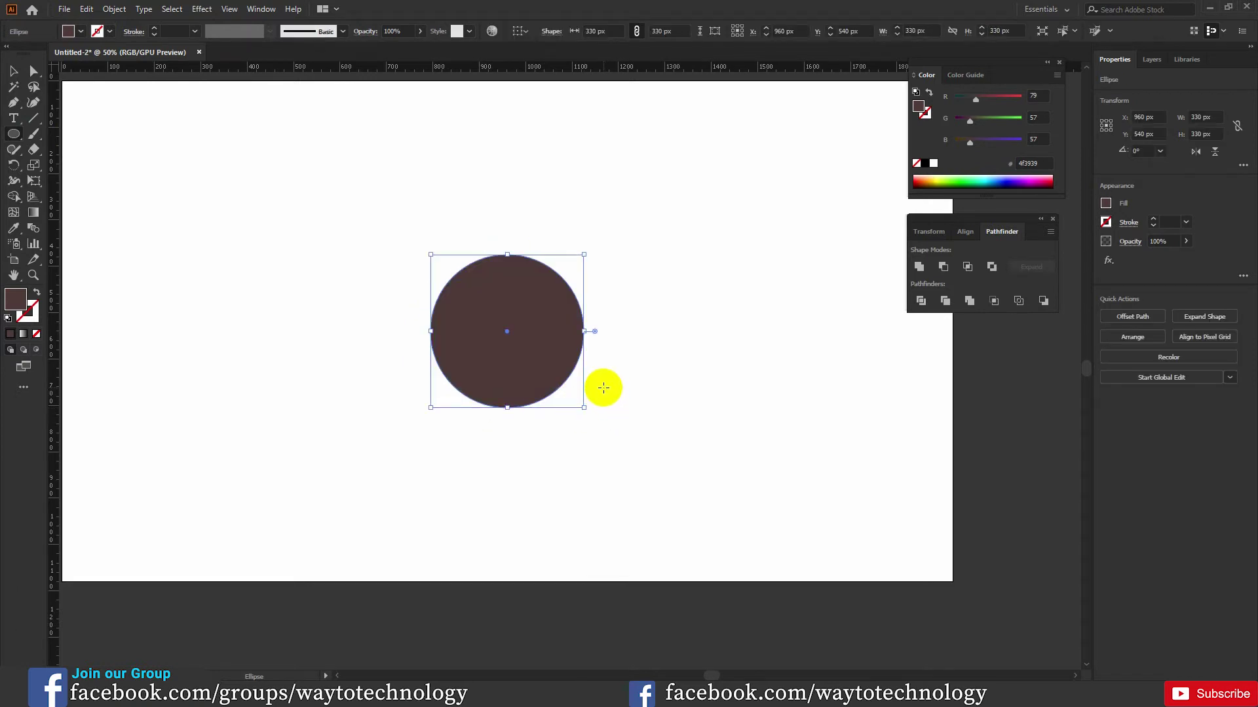
key("Delete")
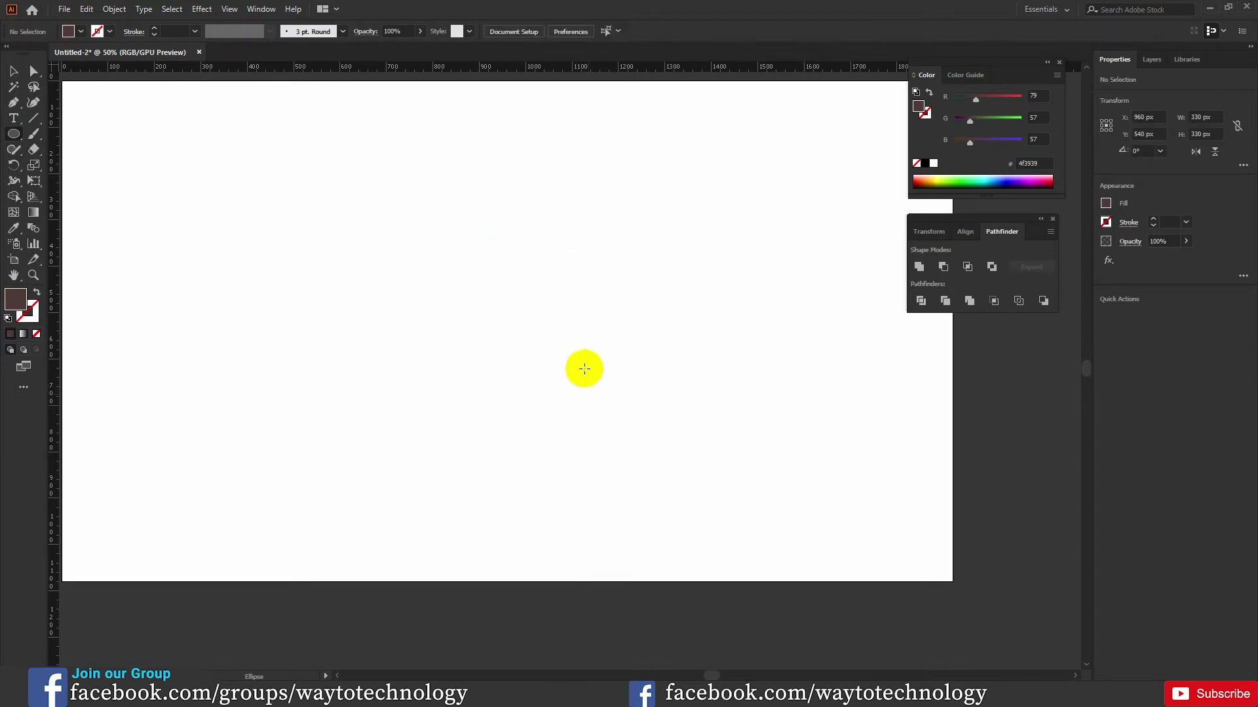
left_click_drag(11, 139, 84, 183)
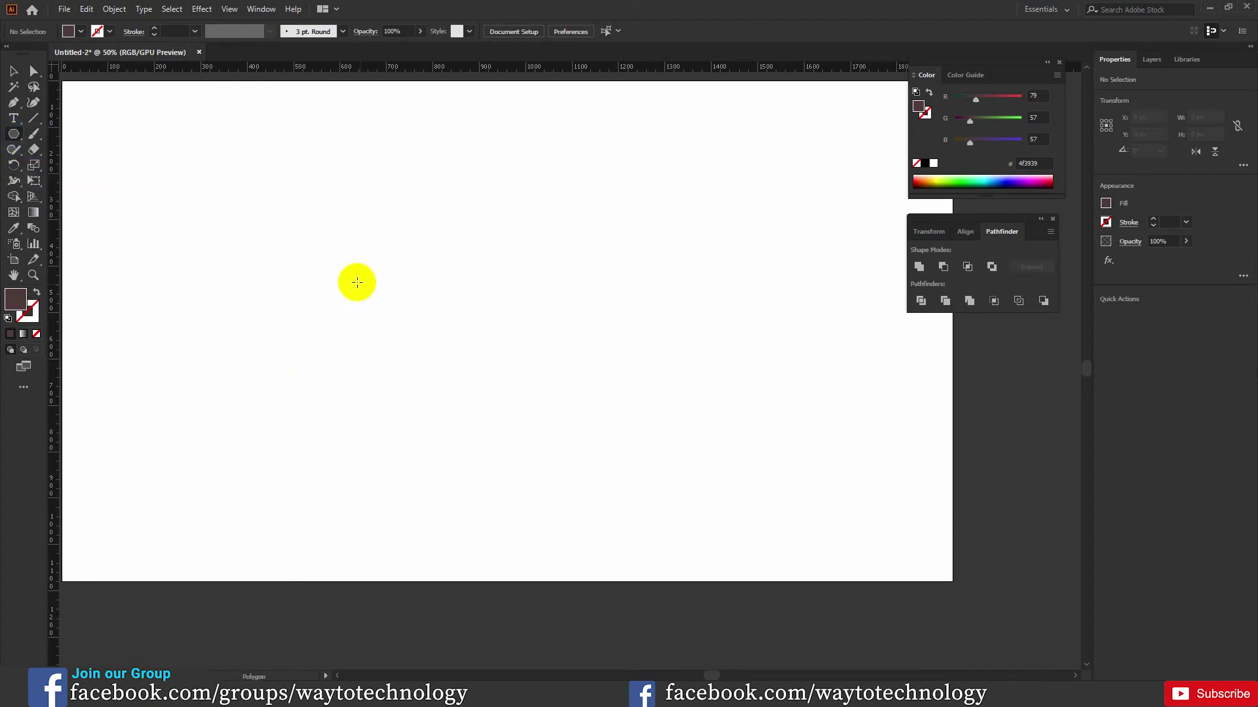
left_click_drag(347, 288, 449, 354)
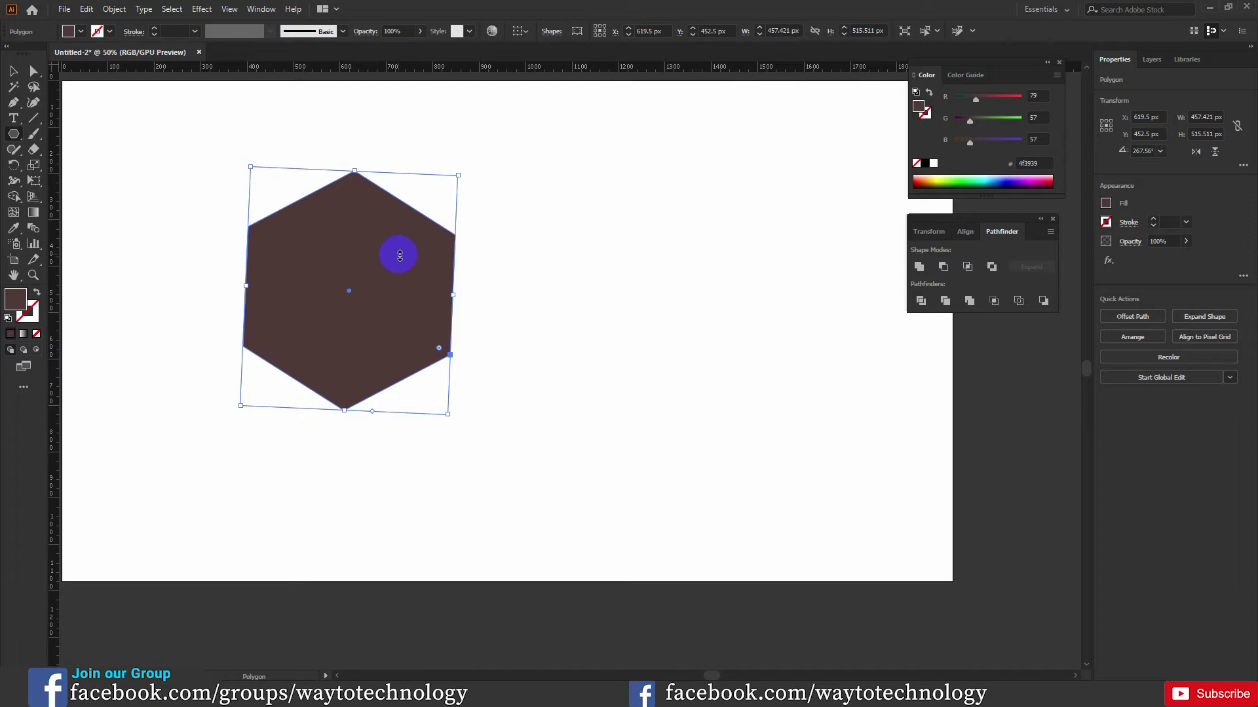
mouse_move(438, 348)
left_mouse_down()
mouse_move(387, 312)
mouse_move(425, 340)
left_mouse_up()
key("Delete")
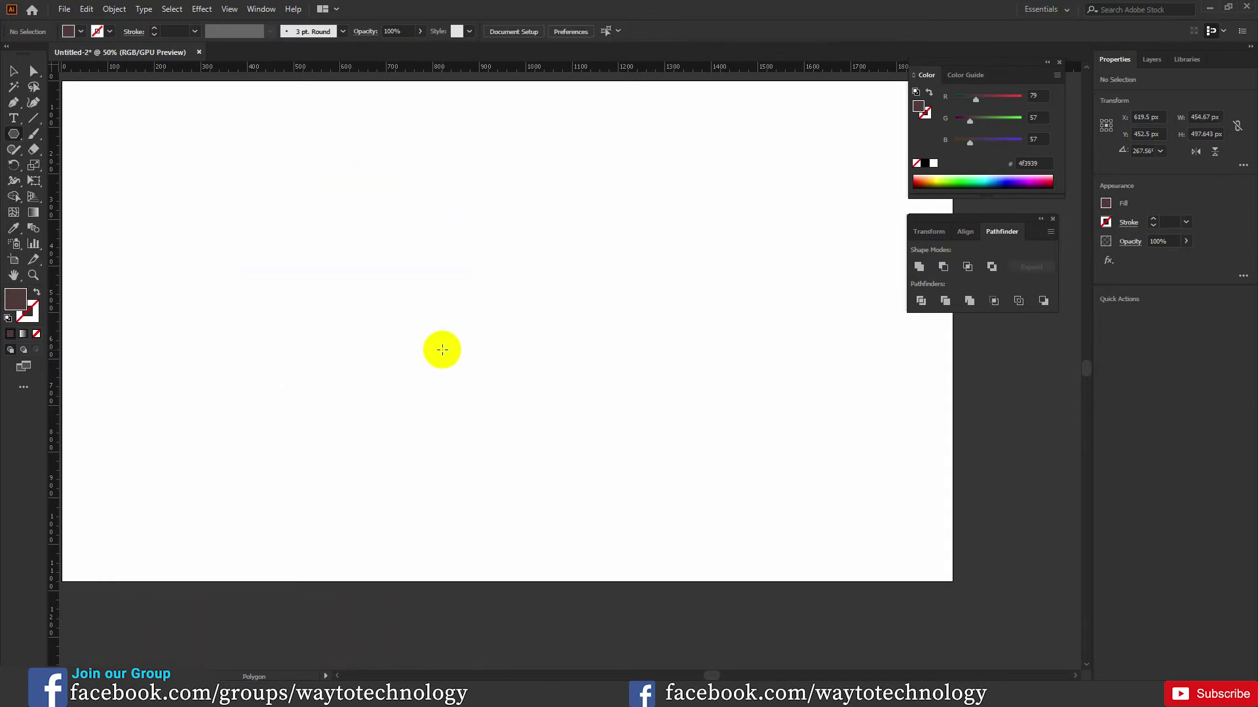
left_click_drag(395, 285, 472, 344)
key("Up")
key("Up")
key("Up")
key("Up")
key("Up")
key("Up")
key("Up")
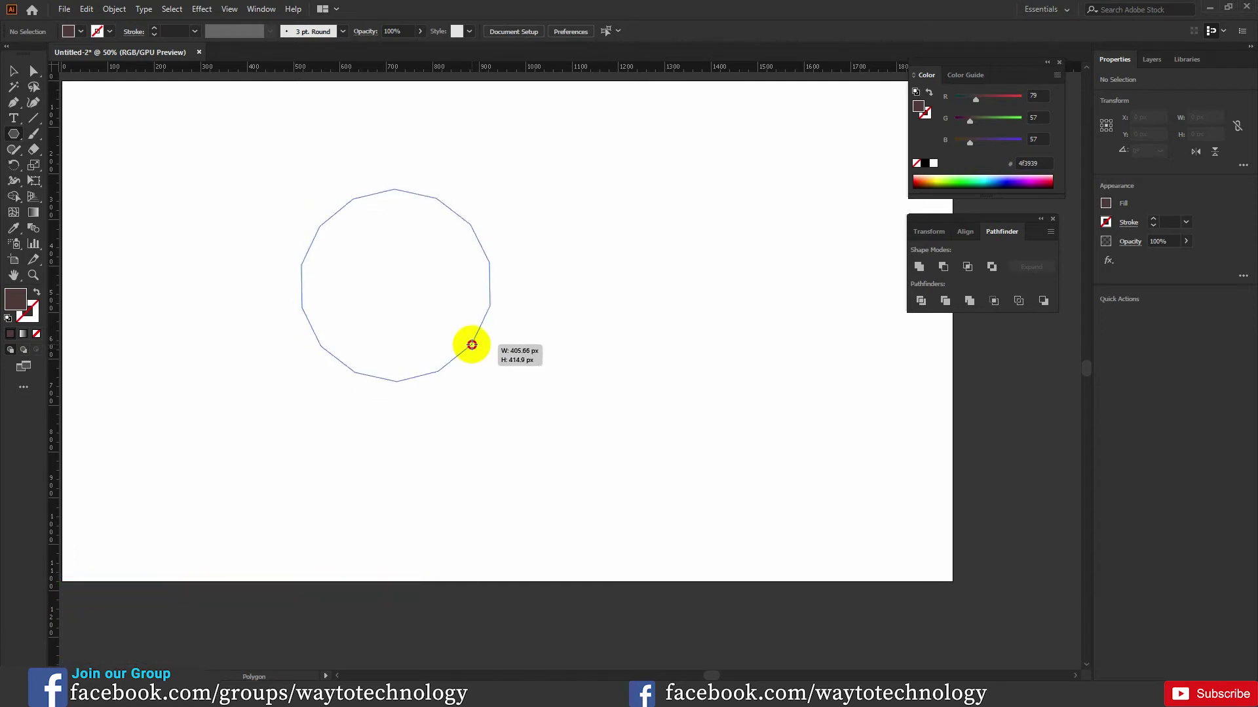
key("Down")
key("Down")
key("Down")
key("Down")
key("Down")
key("Down")
key("Down")
key("Down")
left_click_drag(472, 345, 484, 384)
key("Down")
key("Down")
key("Up")
key("Up")
key("Up")
key("Up")
key("Up")
key("Up")
key("Up")
key("Up")
key("Down")
key("Down")
key("Down")
key("Down")
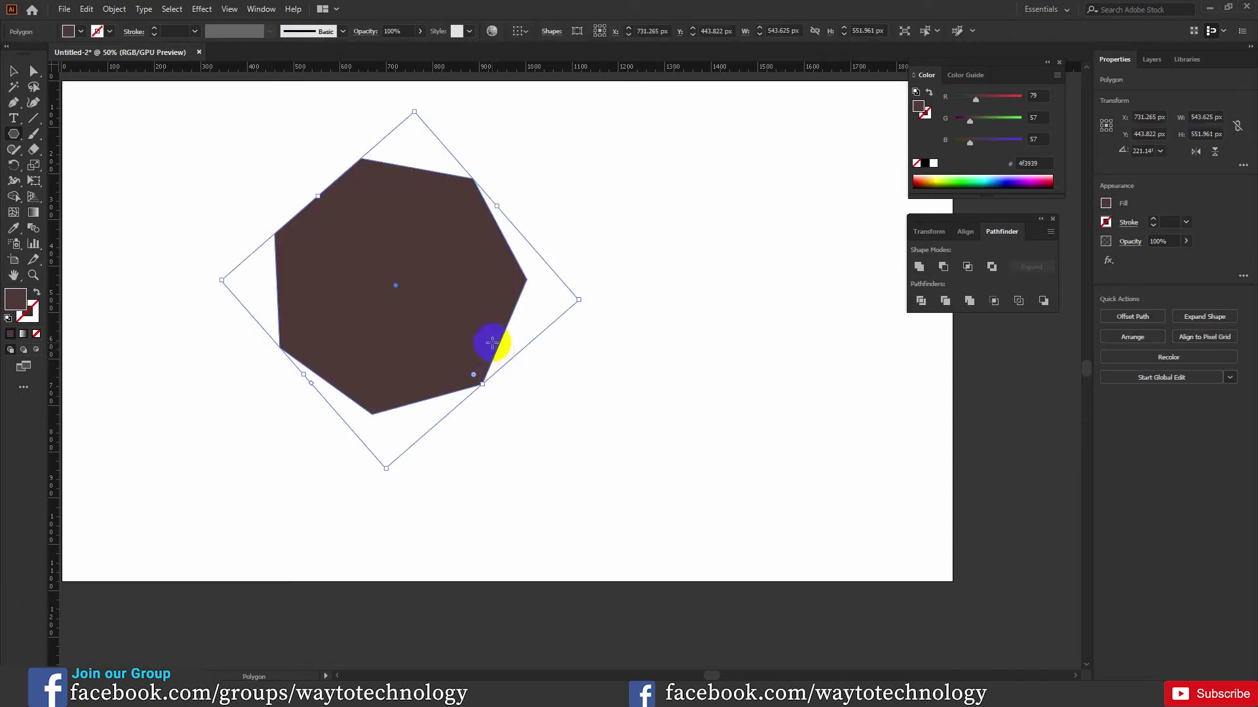
key("Delete")
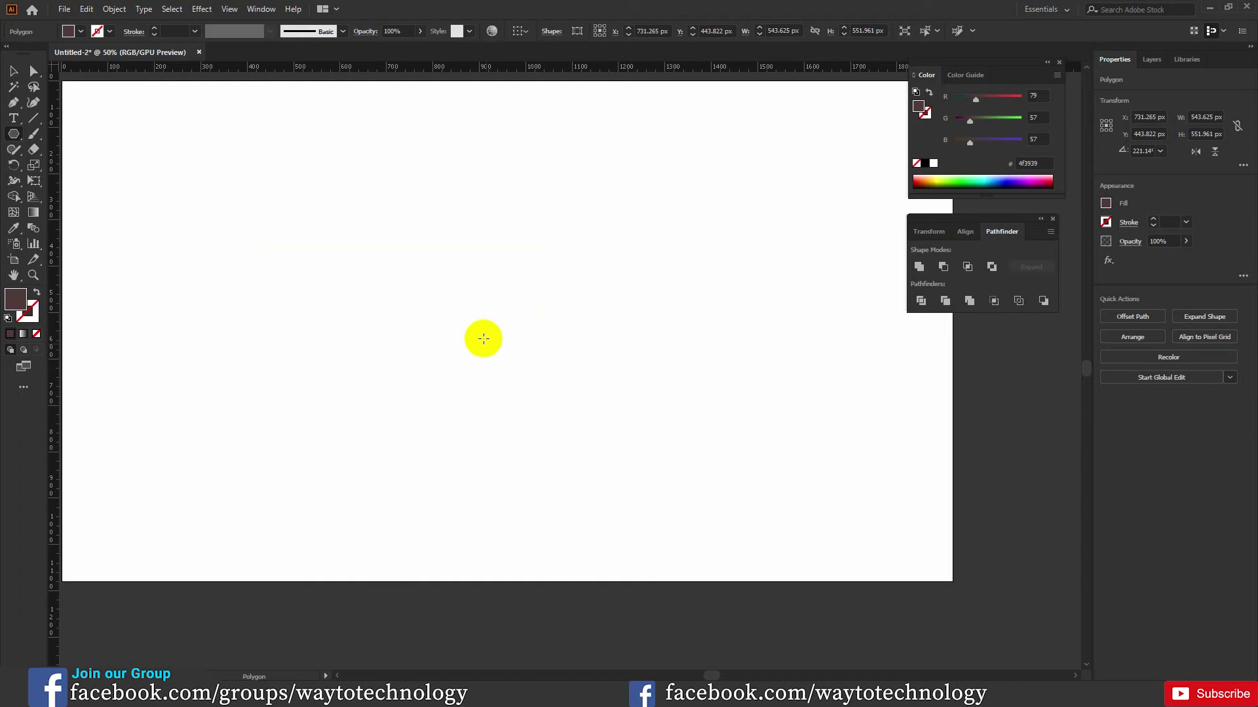
left_click(16, 135)
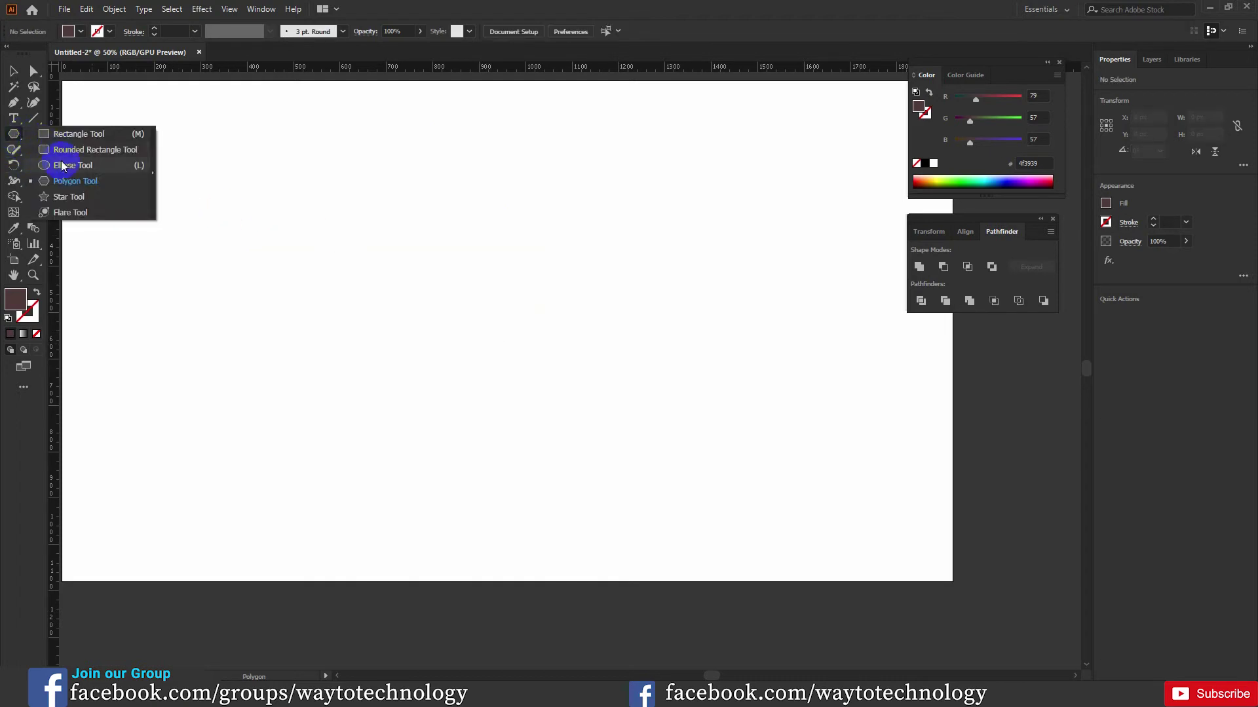
left_click(77, 199)
left_click_drag(422, 311, 493, 405)
key("Up")
key("Up")
key("Up")
key("Up")
key("Up")
key("Up")
key("Up")
key("Up")
key("Up")
key("Up")
key("Up")
key("Down")
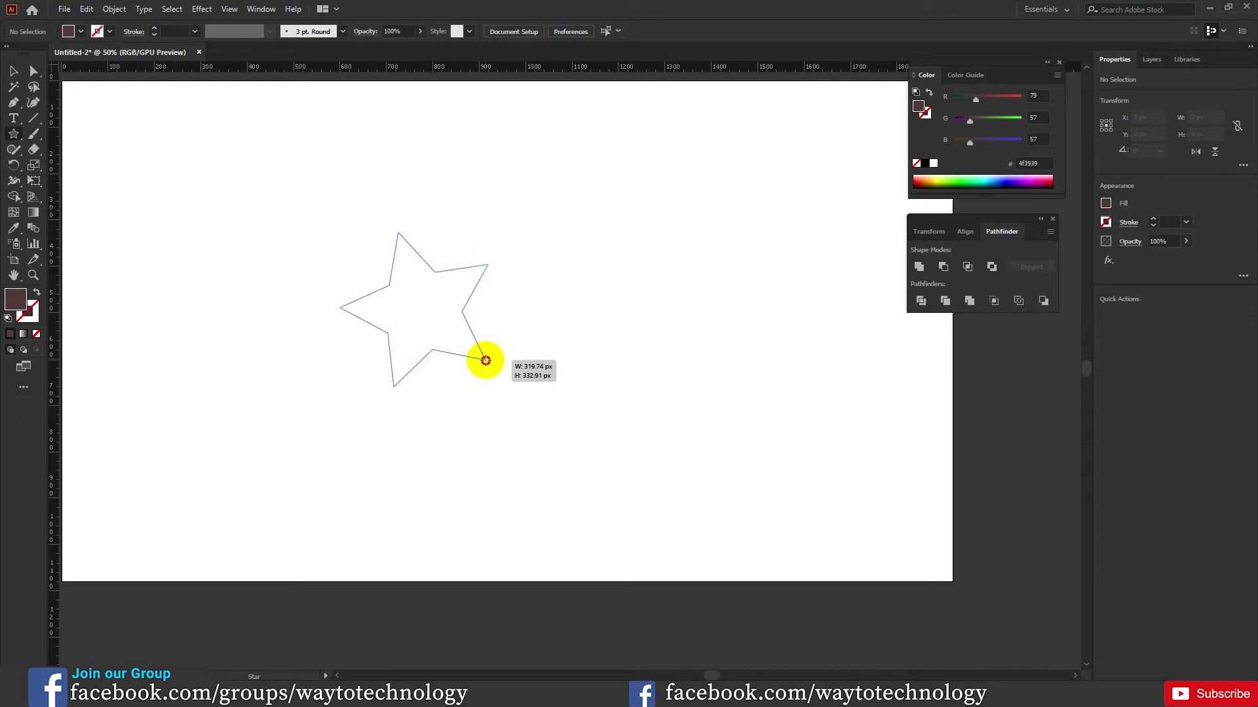
left_click_drag(514, 432, 477, 425)
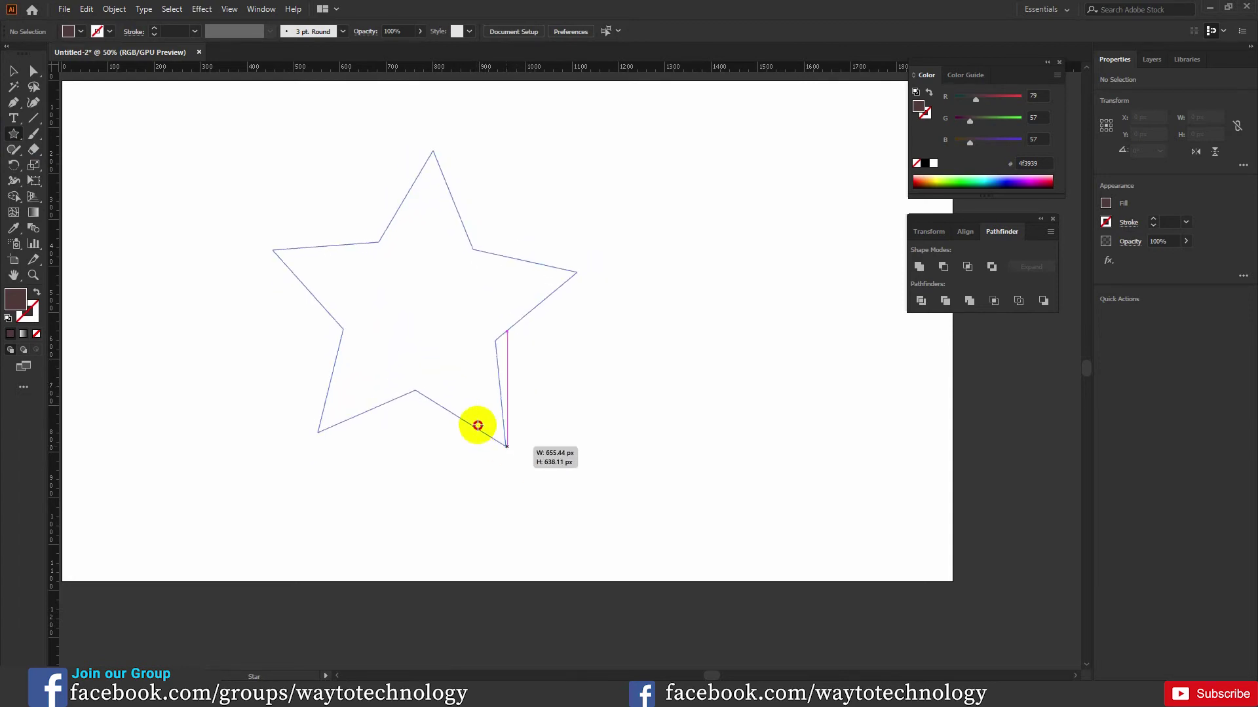
left_click_drag(515, 468, 511, 466)
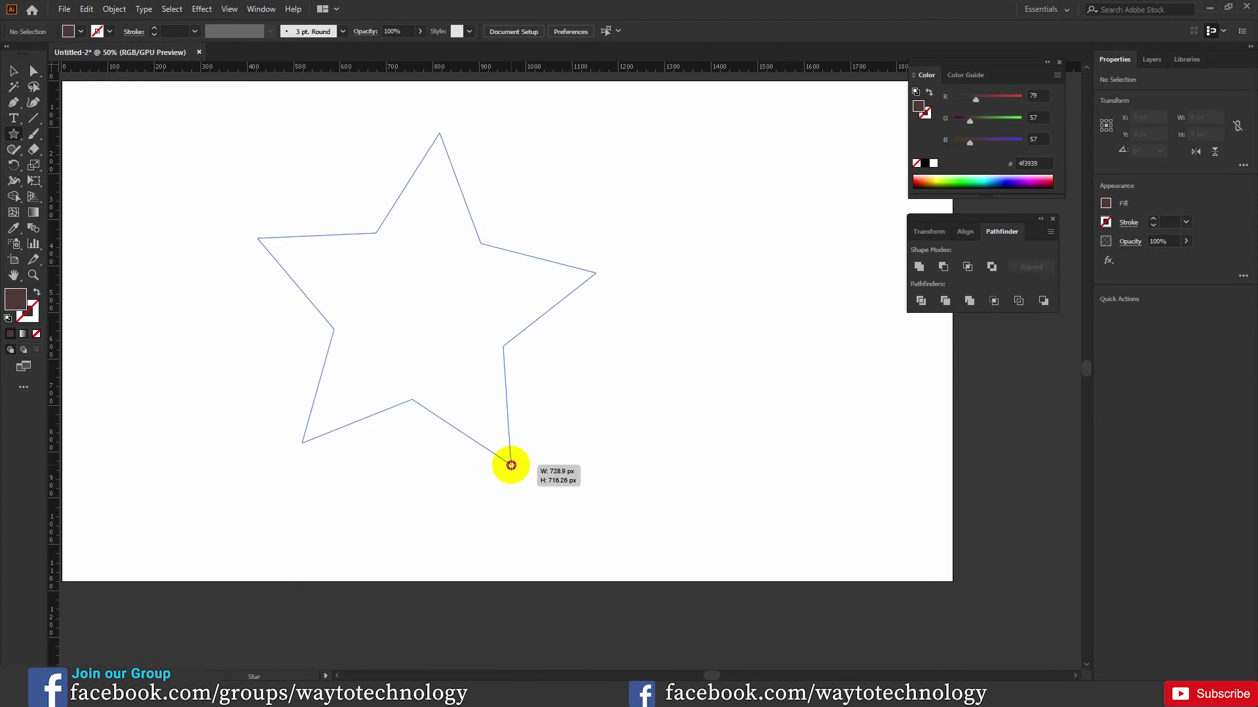
mouse_move(511, 466)
left_mouse_down()
mouse_move(449, 368)
mouse_move(488, 383)
mouse_move(474, 365)
mouse_move(491, 435)
mouse_move(486, 420)
mouse_move(511, 449)
left_mouse_up()
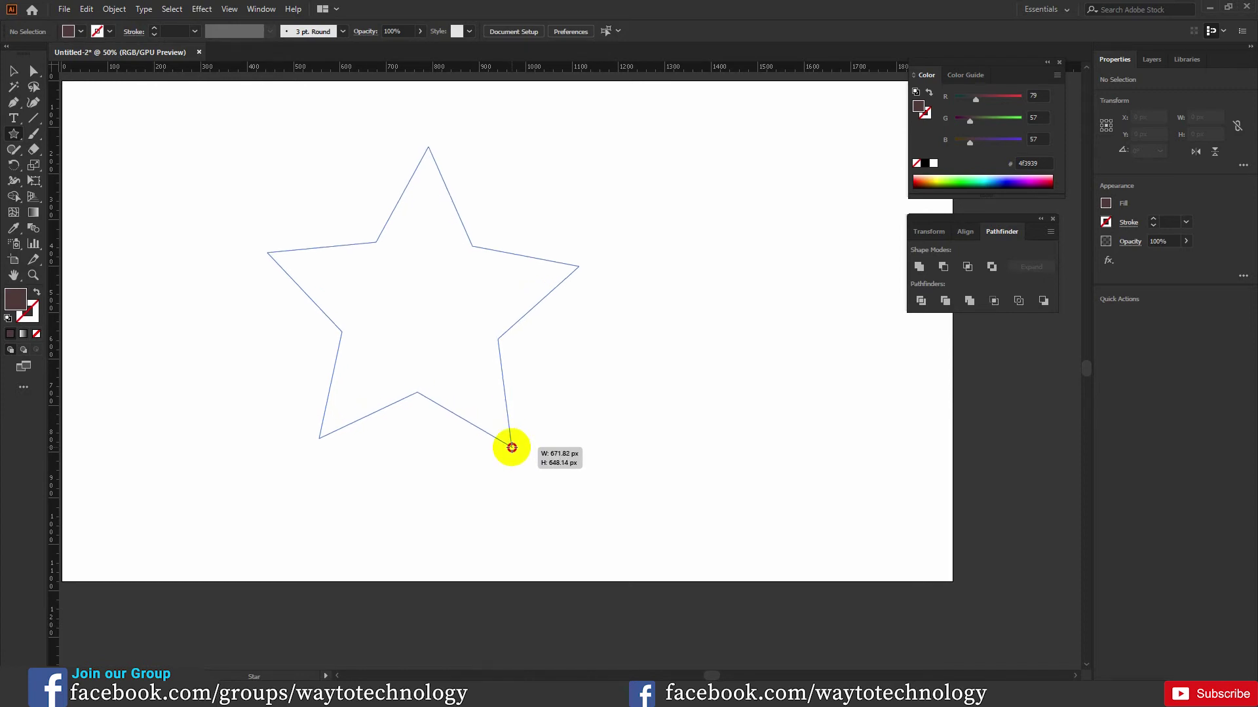
left_click_drag(512, 448, 488, 408)
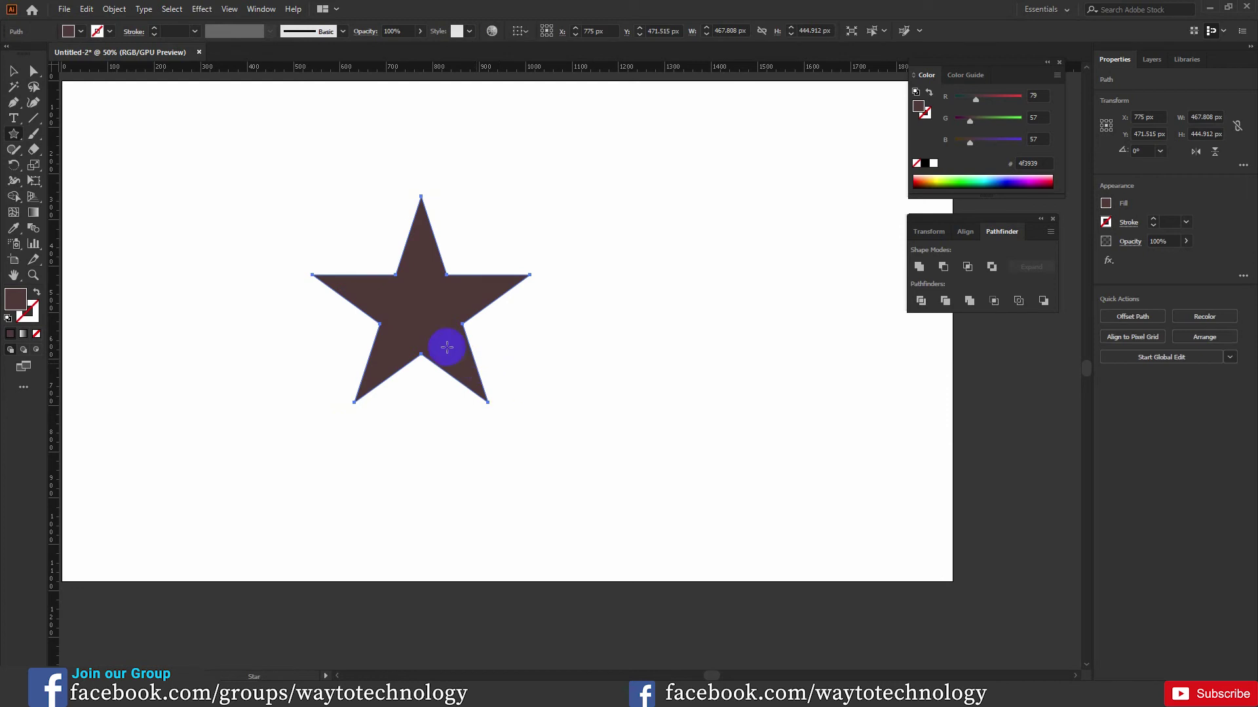
key("Delete")
left_click(13, 134)
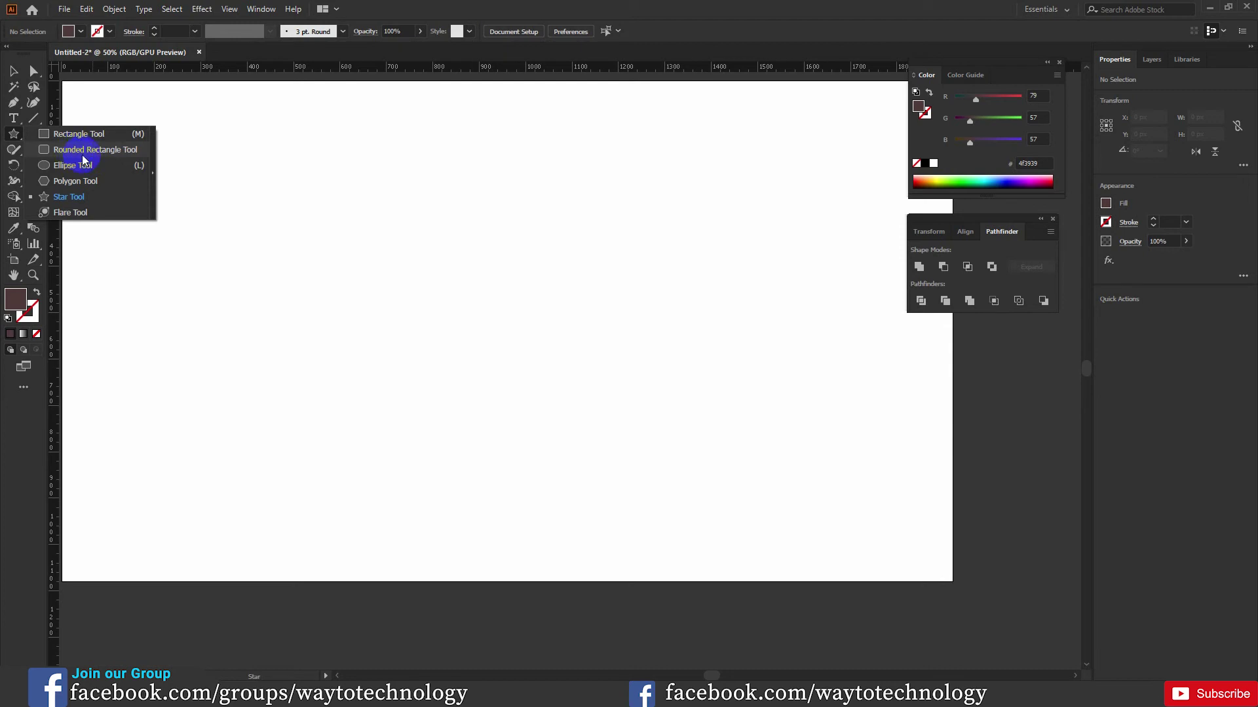
Draw a 607 × 268 px rounded rectangle and make it an unfilled outline
left_click(79, 151)
left_click_drag(371, 260, 653, 386)
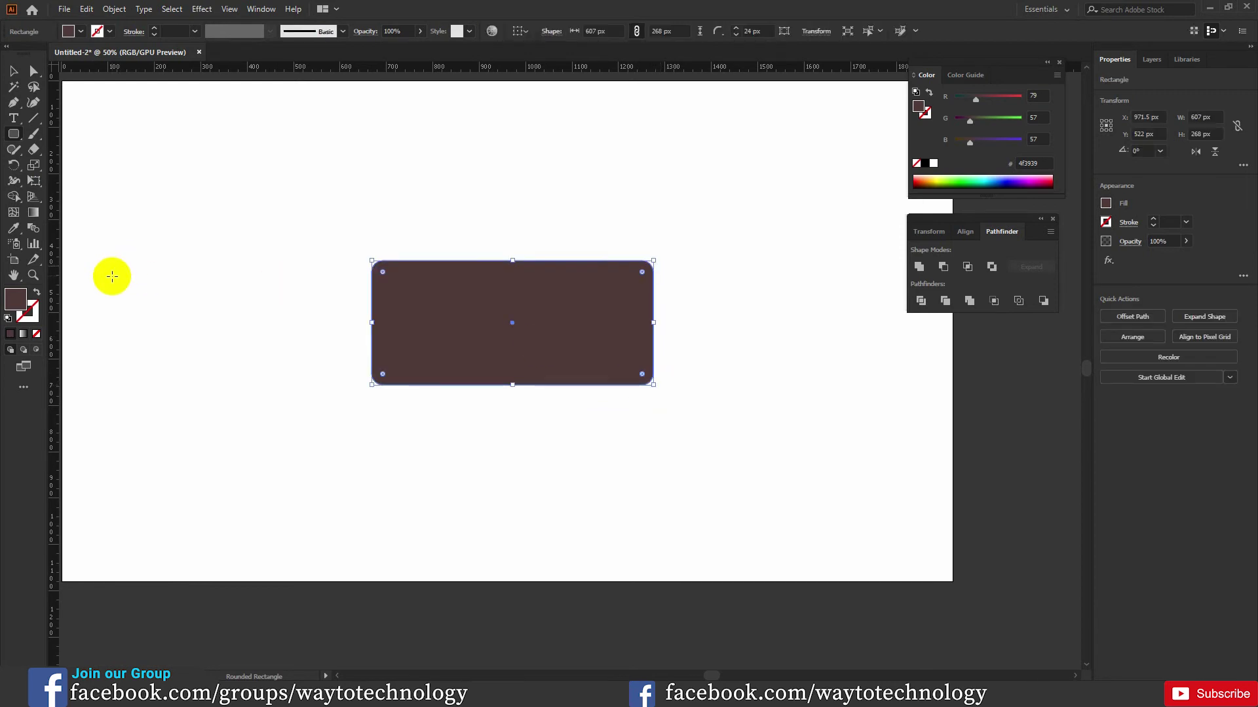
left_click(26, 300)
left_click(36, 294)
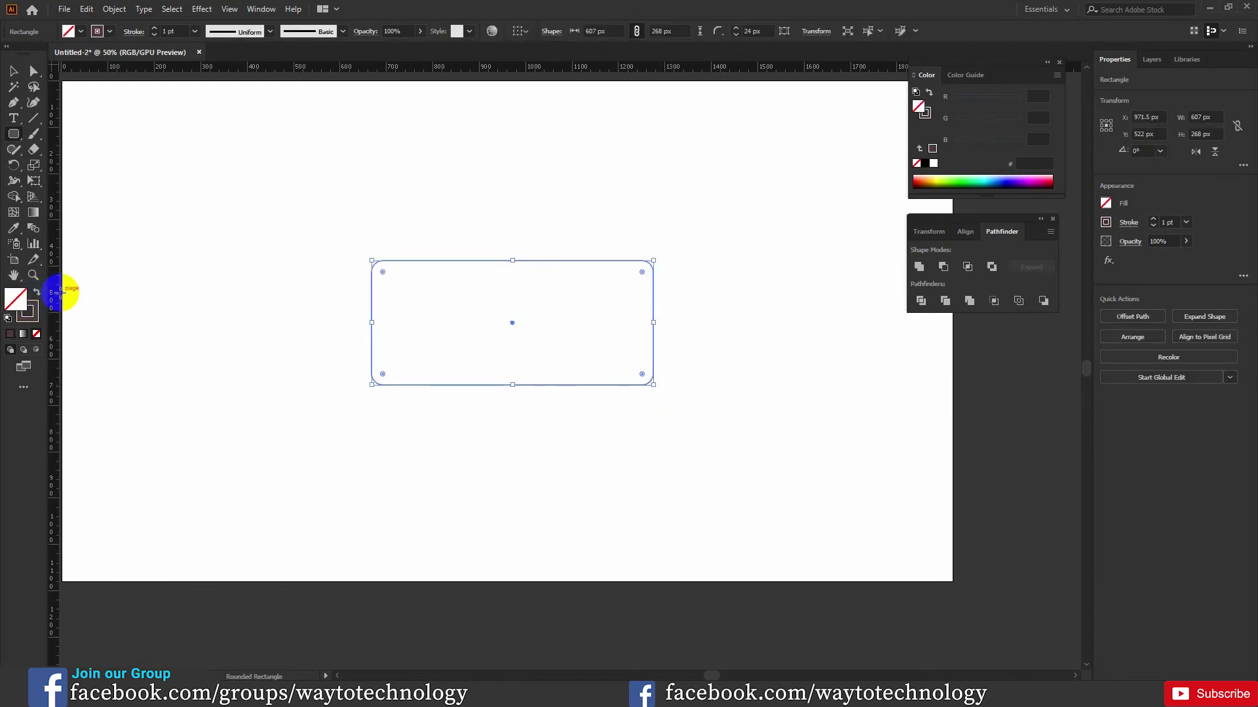
Rotate-copy the outline by 5° and repeat with Ctrl+D to complete the ring
double_click(14, 165)
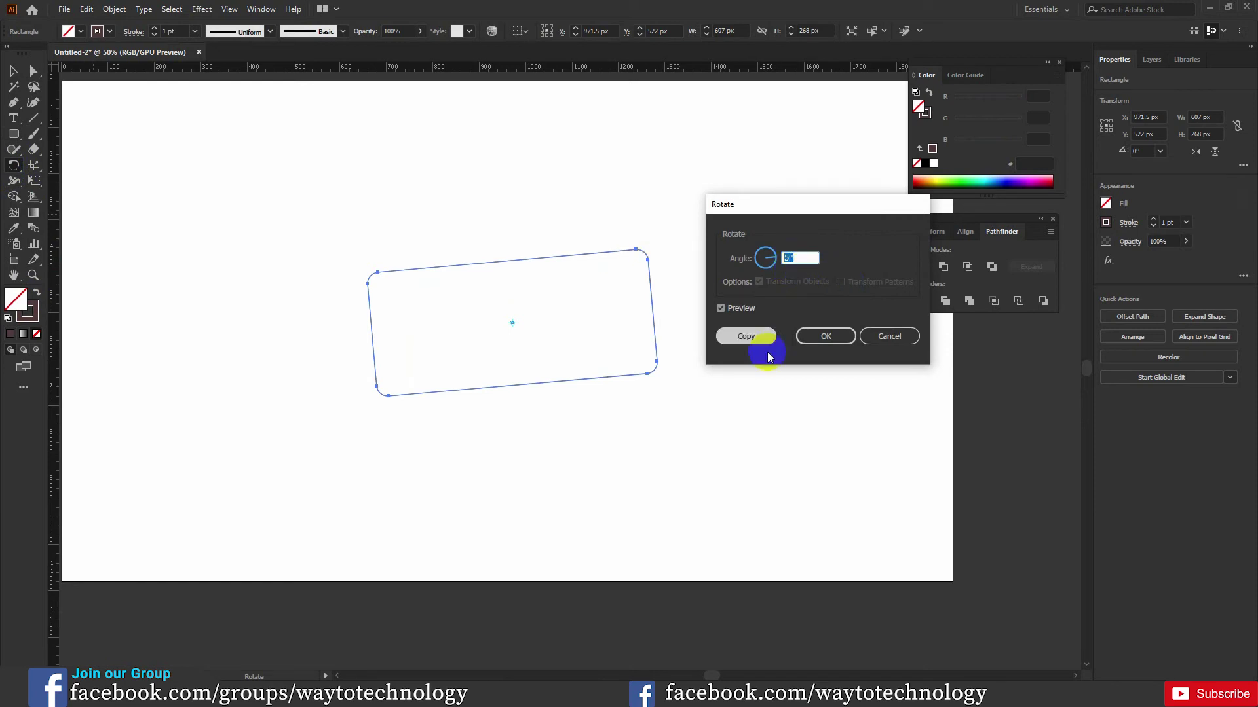
left_click(747, 337)
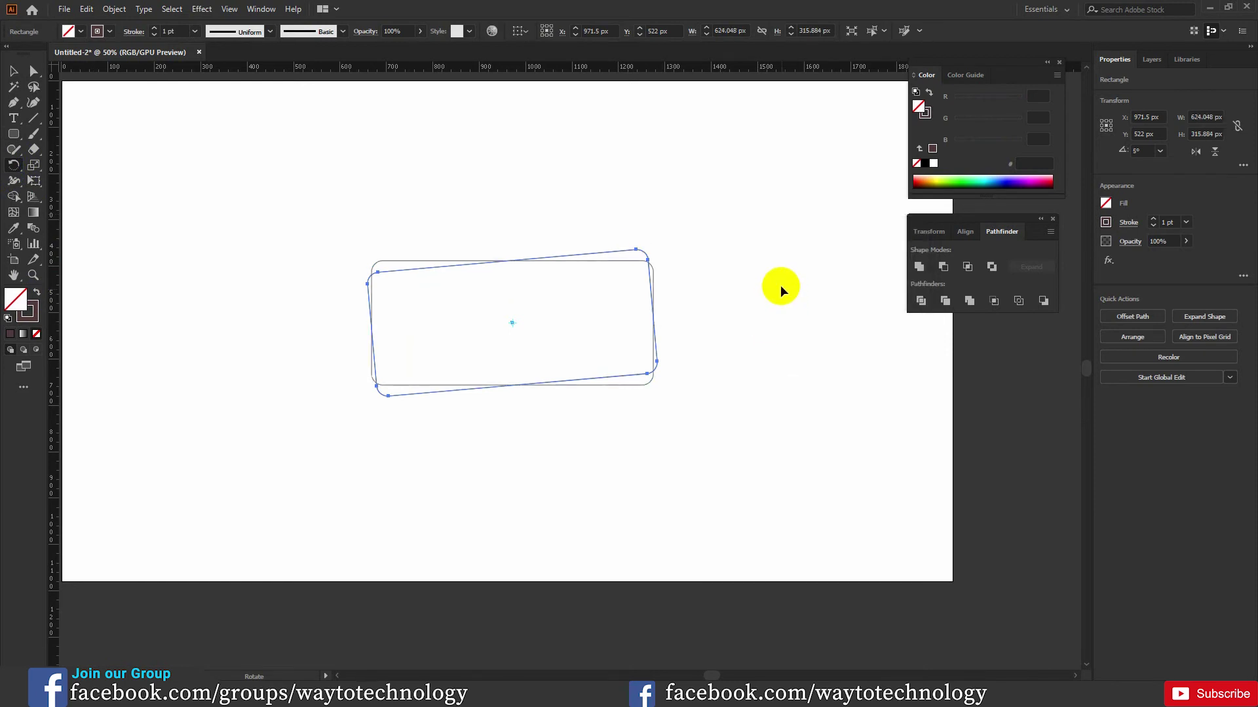
key("ctrl+d")
key("ctrl+d")
key("ctrl+d")
key("ctrl+d")
key("ctrl+d")
key("ctrl+d")
key("ctrl+d")
key("ctrl+d")
key("ctrl+d")
key("ctrl+d")
key("ctrl+d")
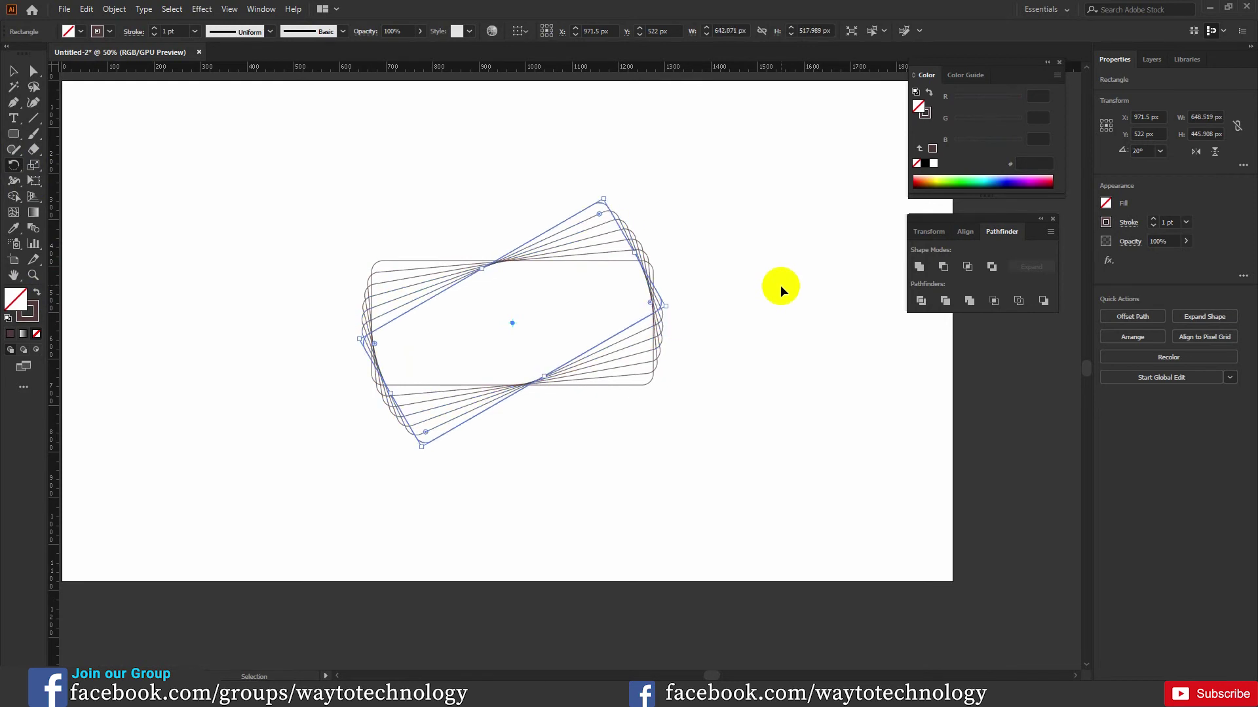
key("ctrl+d")
key("ctrl+d")
key("ctrl+d")
key("ctrl+d")
key("ctrl+d")
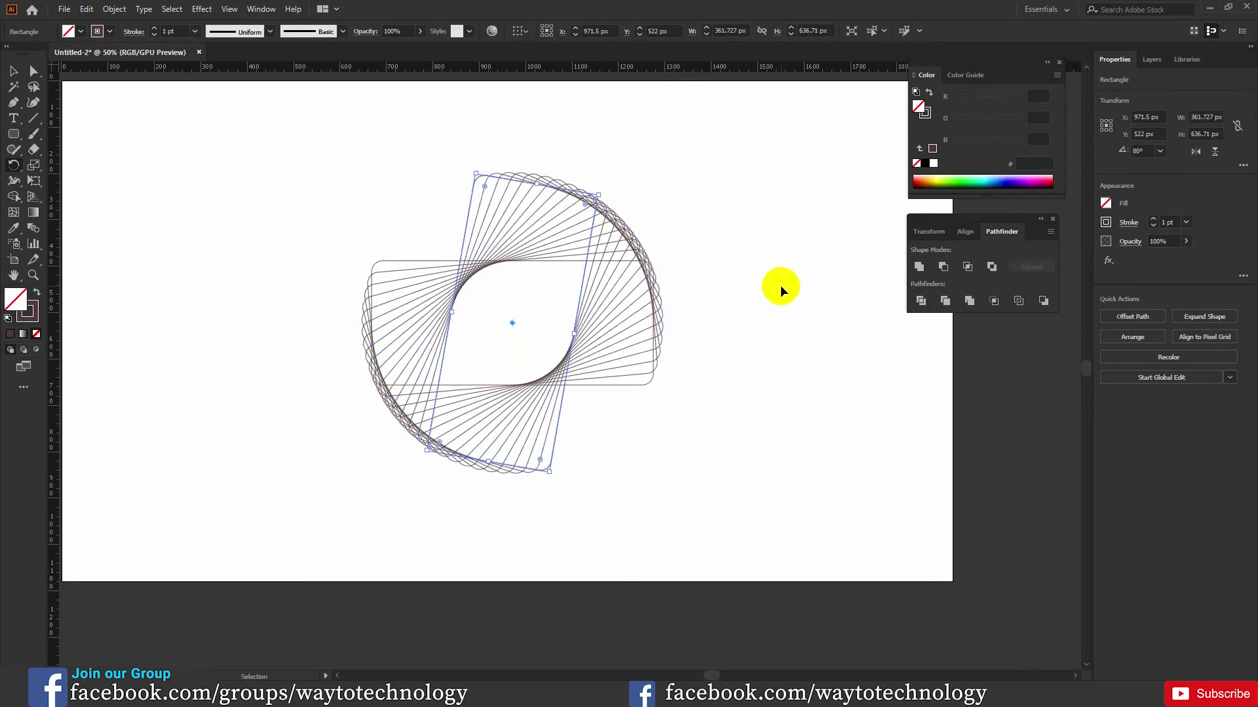
key("ctrl+d")
key("ctrl+d")
key("ctrl+d")
key("ctrl+d")
key("ctrl+d")
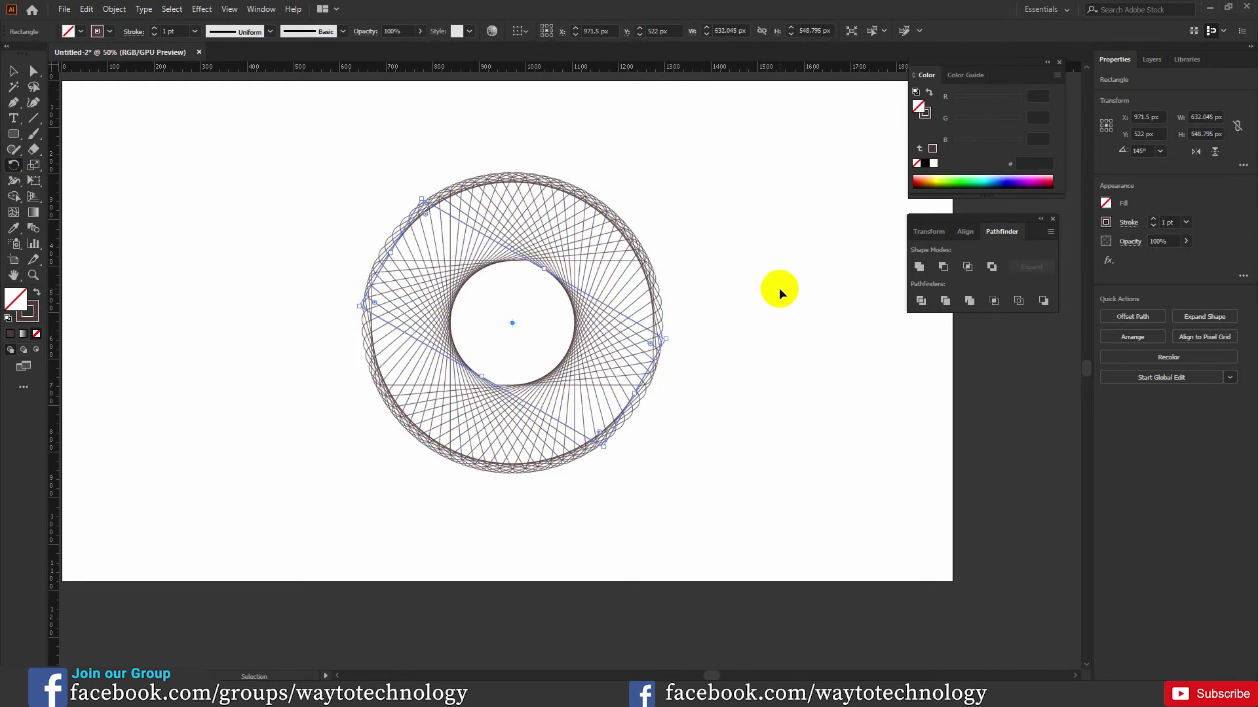
key("ctrl+d")
key("ctrl+d")
key("ctrl+d")
key("ctrl+d")
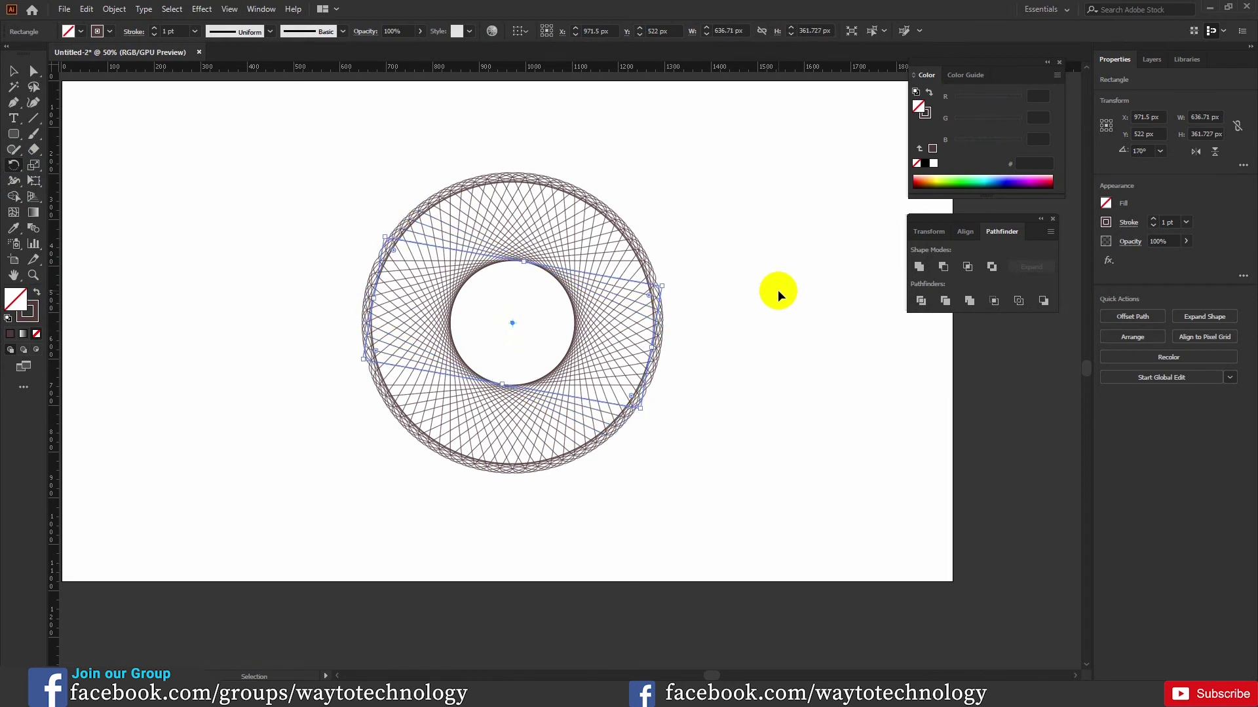
key("ctrl+d")
left_click(38, 86)
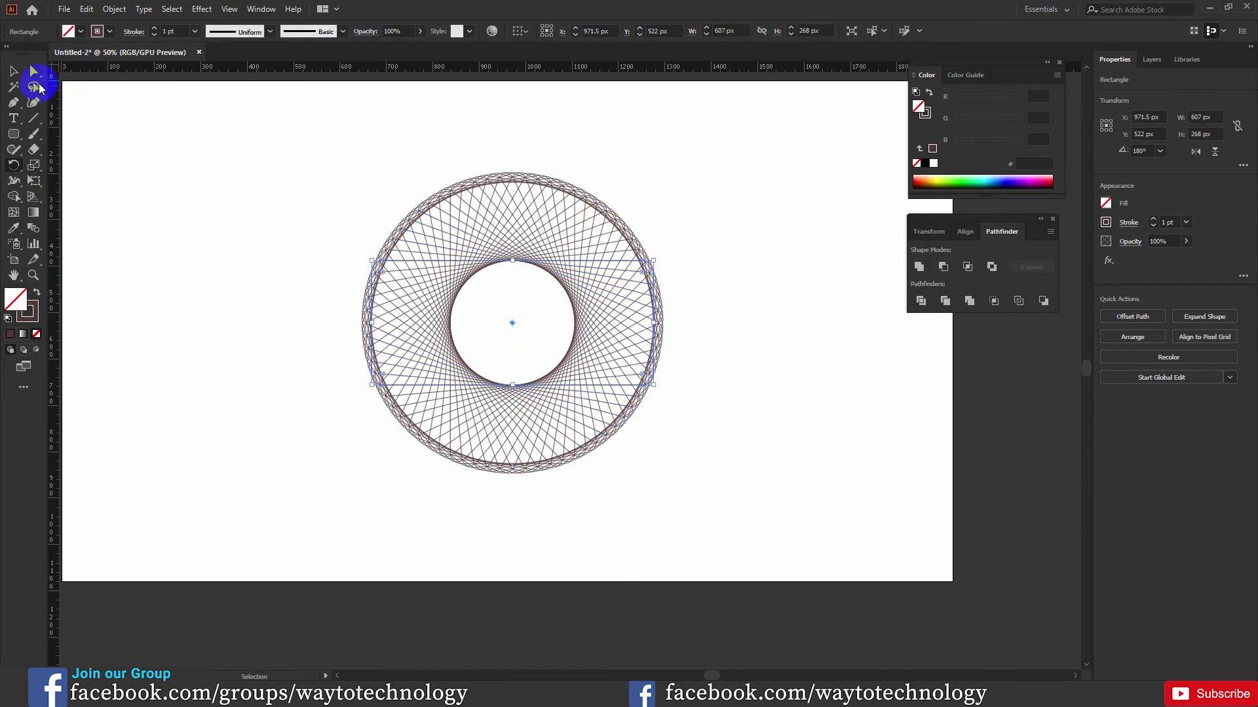
Move the ring to the artboard's left side and lower its opacity to 13%
left_click(354, 160)
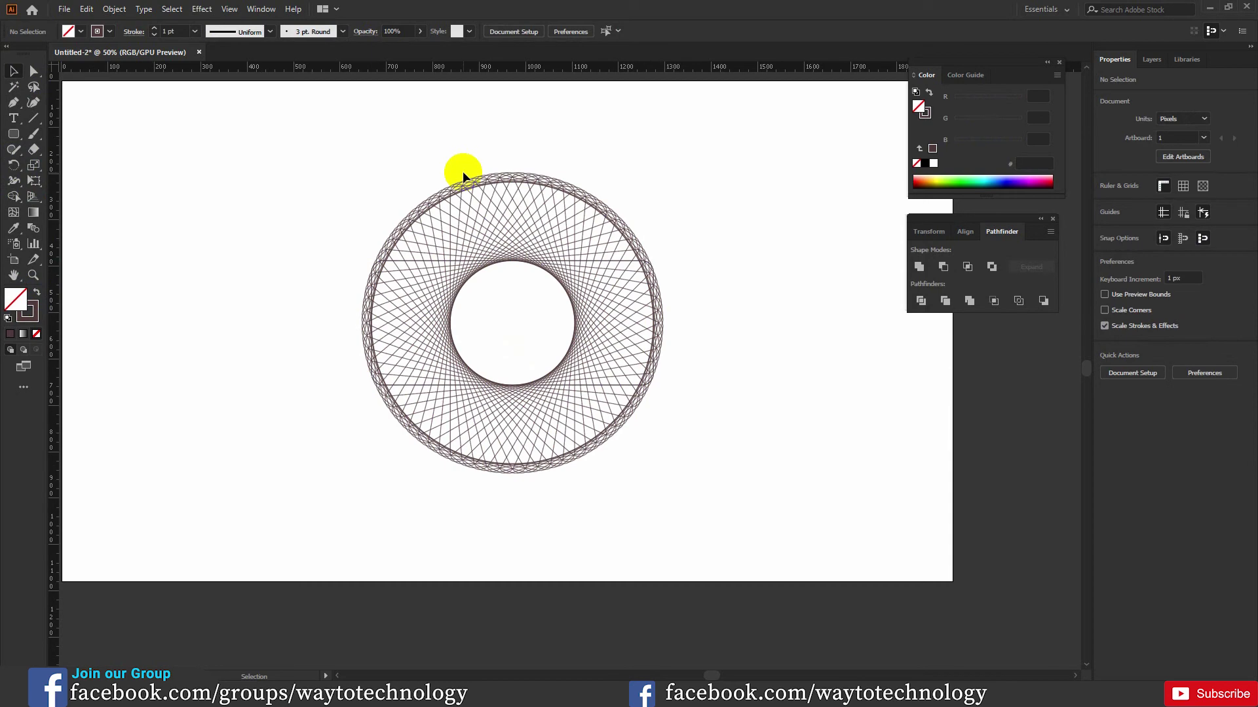
left_click_drag(320, 173, 737, 508)
left_click_drag(564, 386, 396, 347)
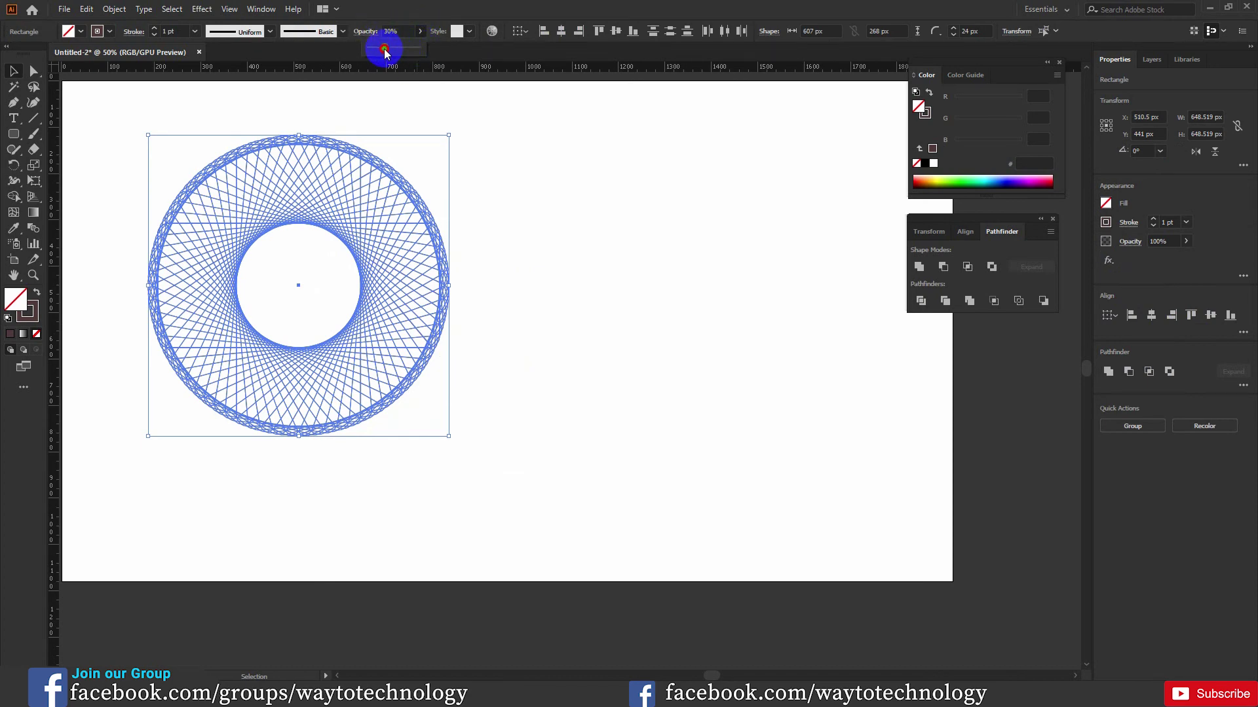
left_click(545, 140)
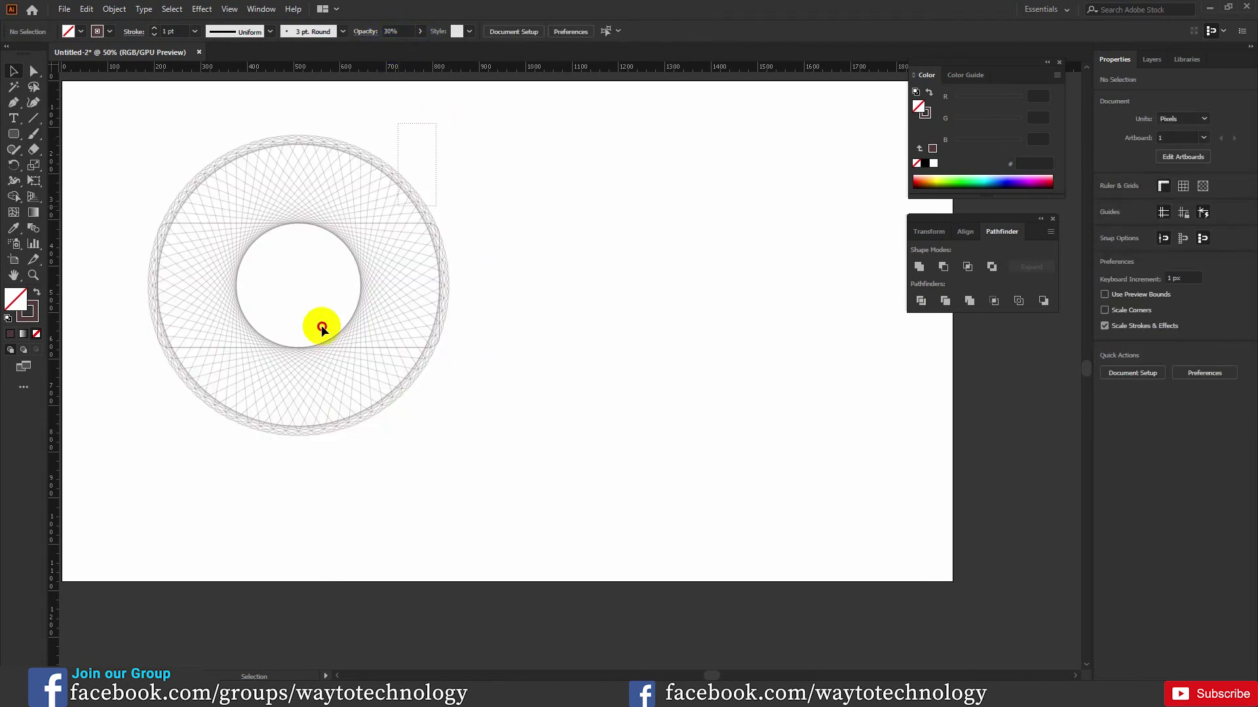
left_click_drag(320, 325, 214, 413)
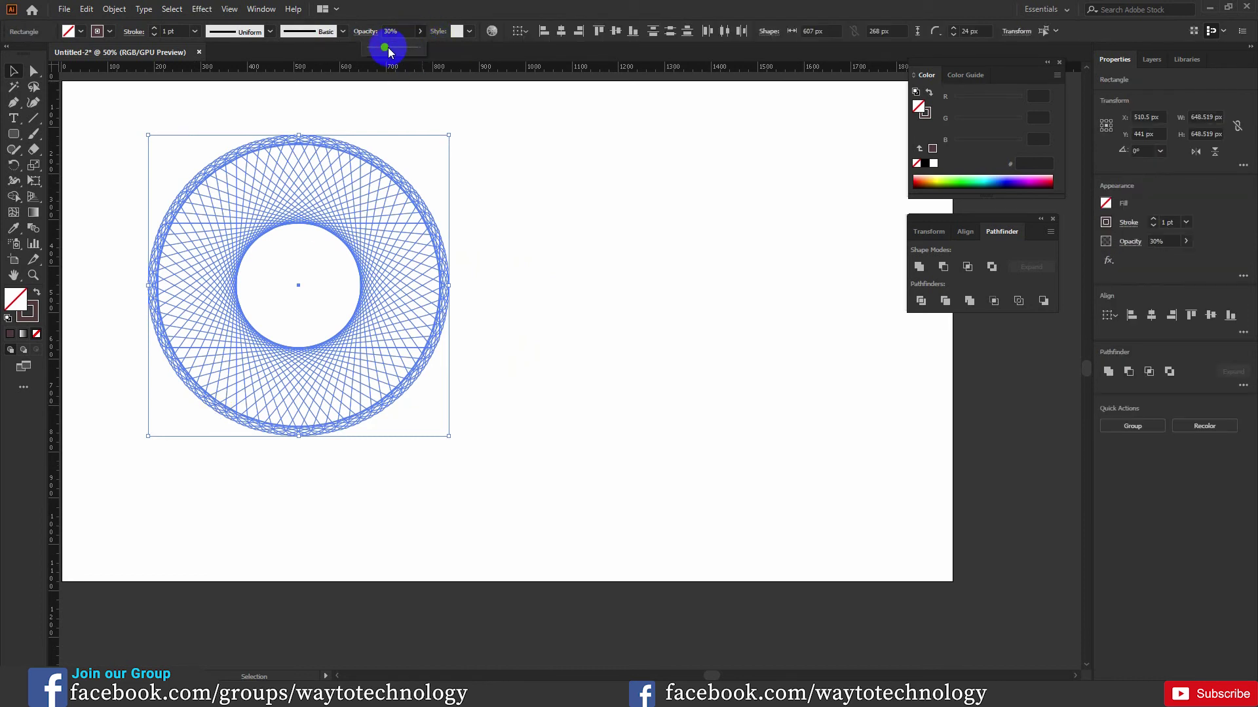
left_click(542, 159)
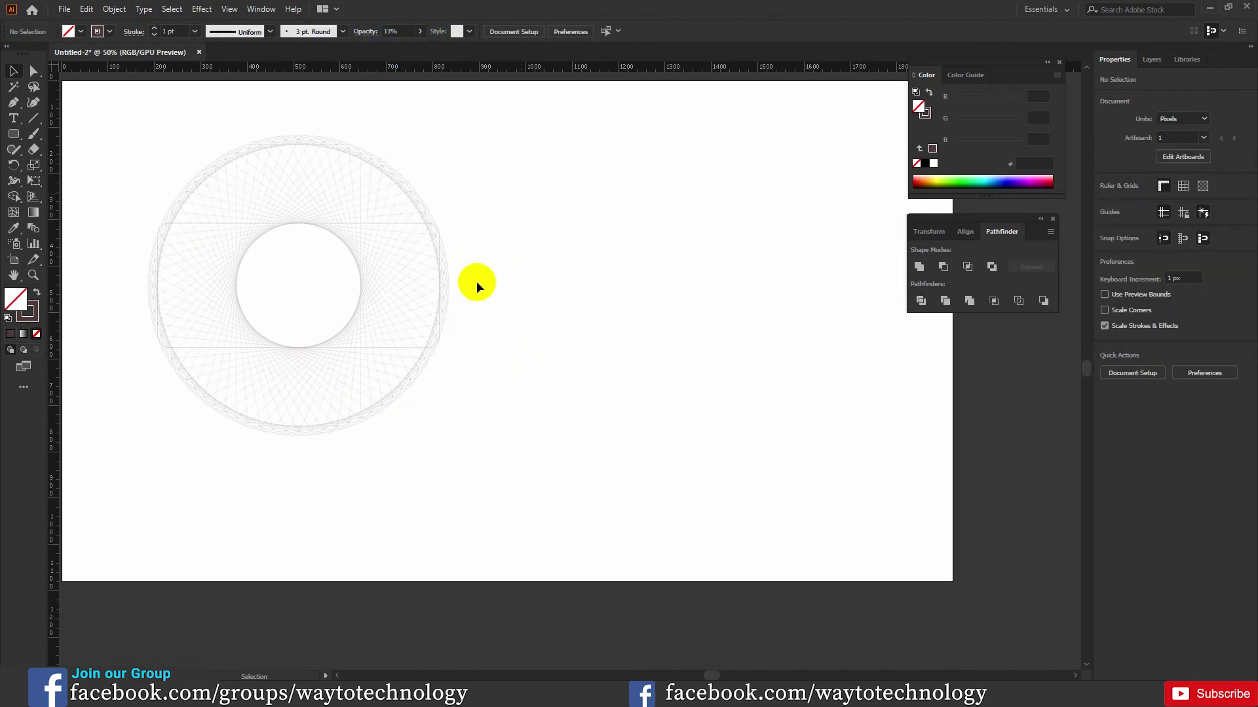
left_click(406, 289)
left_click(531, 267)
Test pulling rectangles out of the ring, then undo that move
left_click_drag(433, 241, 659, 393)
left_click_drag(430, 235, 780, 251)
left_click(461, 207)
left_click(422, 224)
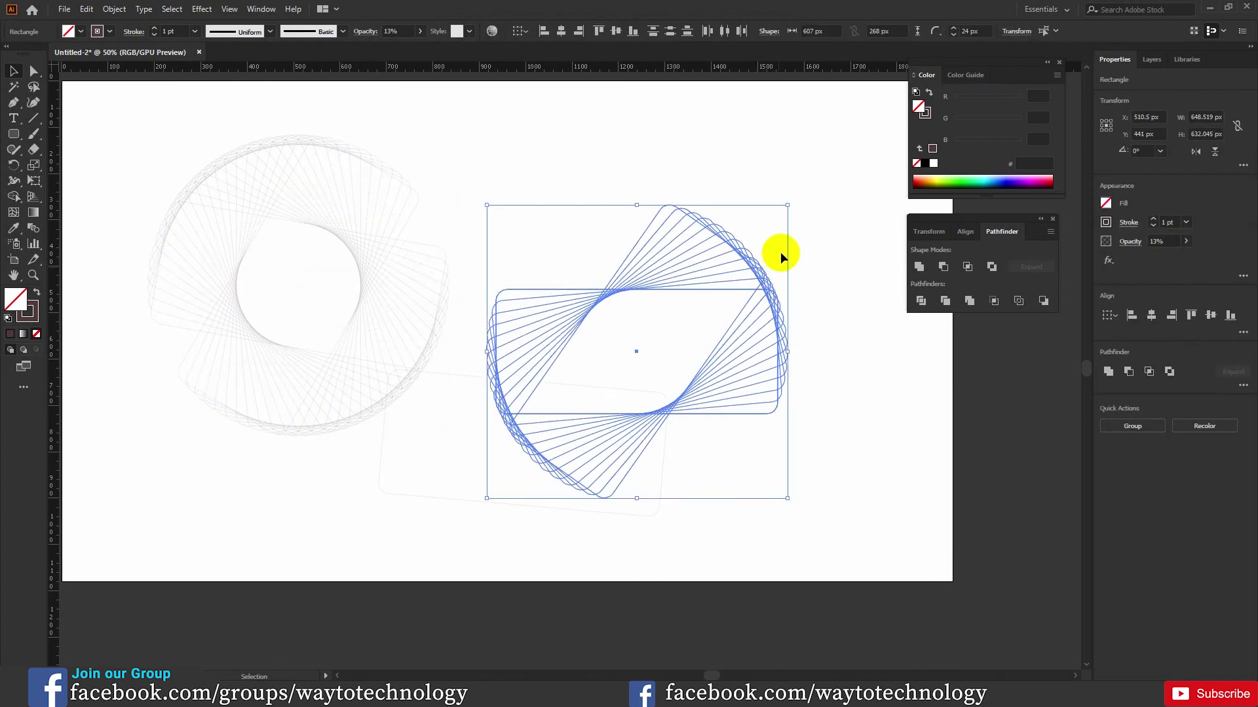
key("a")
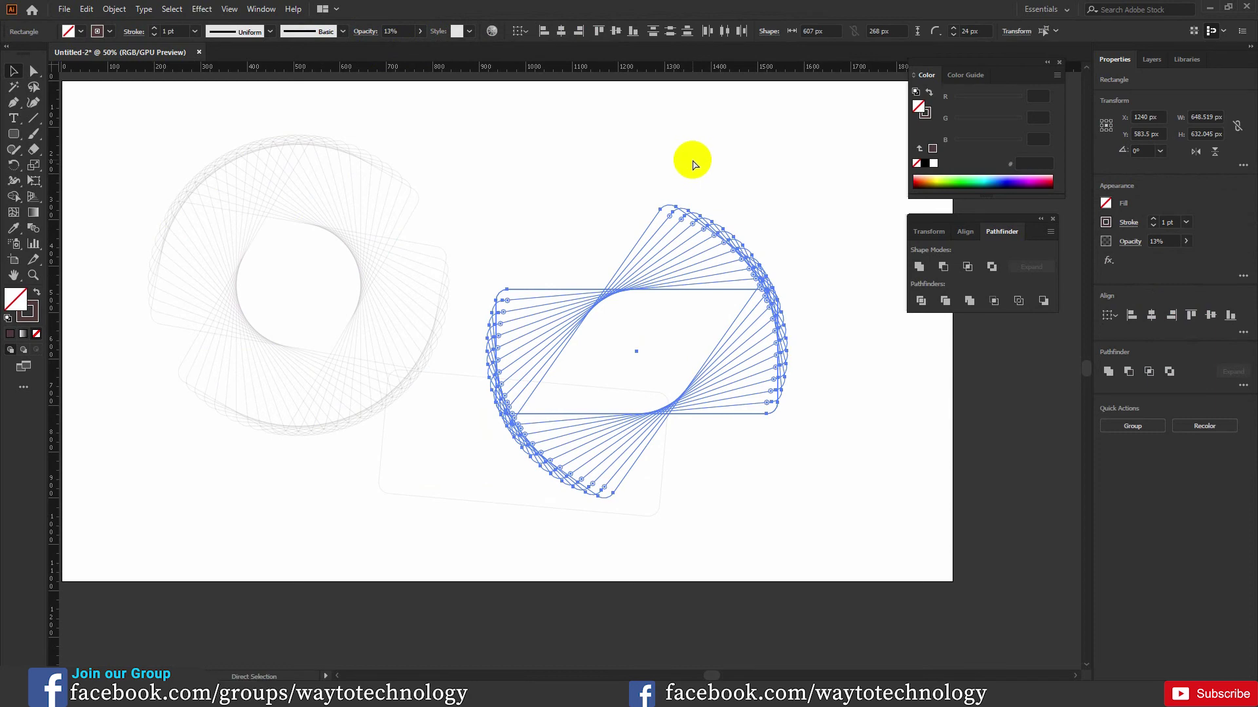
key("ctrl+z")
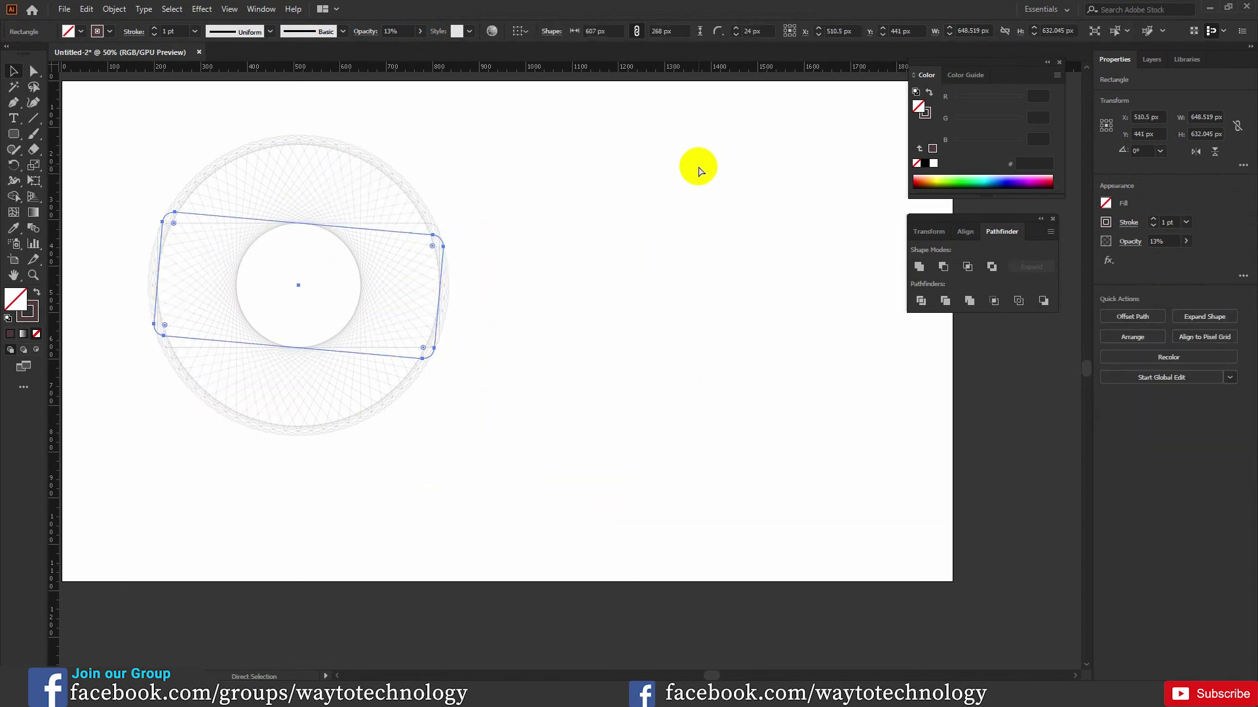
key("ctrl+a")
key("v")
left_click(635, 203)
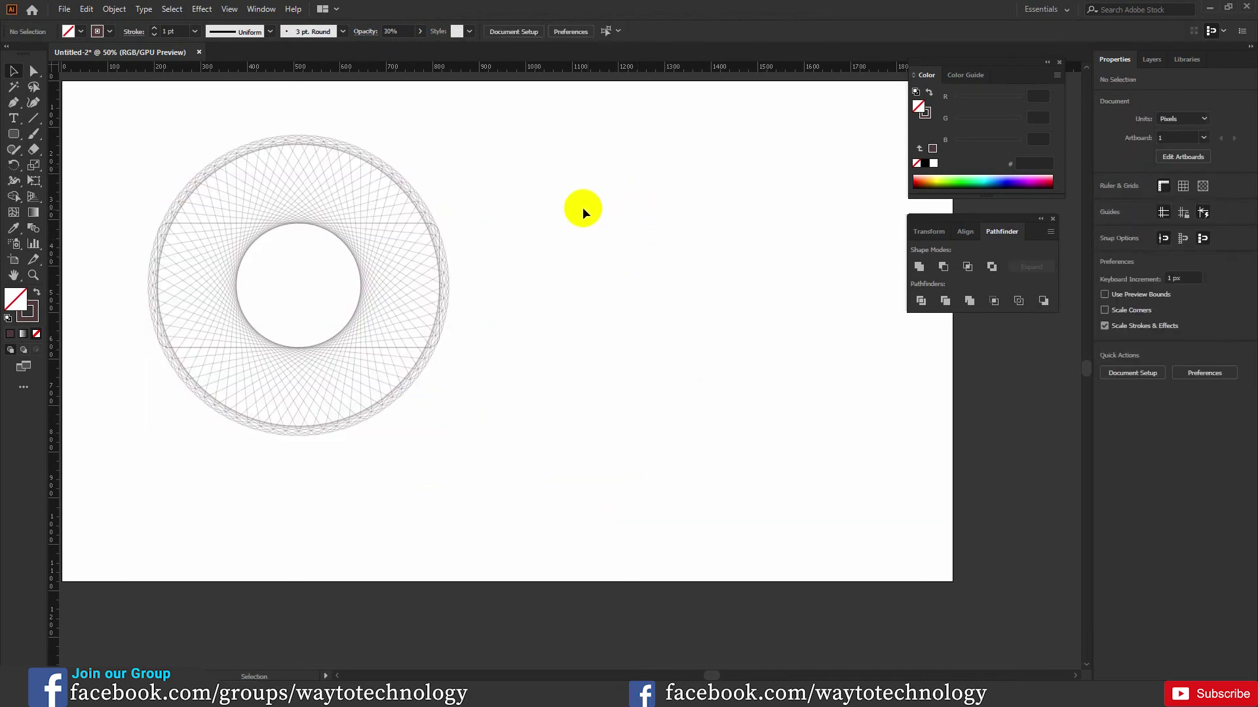
left_click_drag(485, 141, 167, 484)
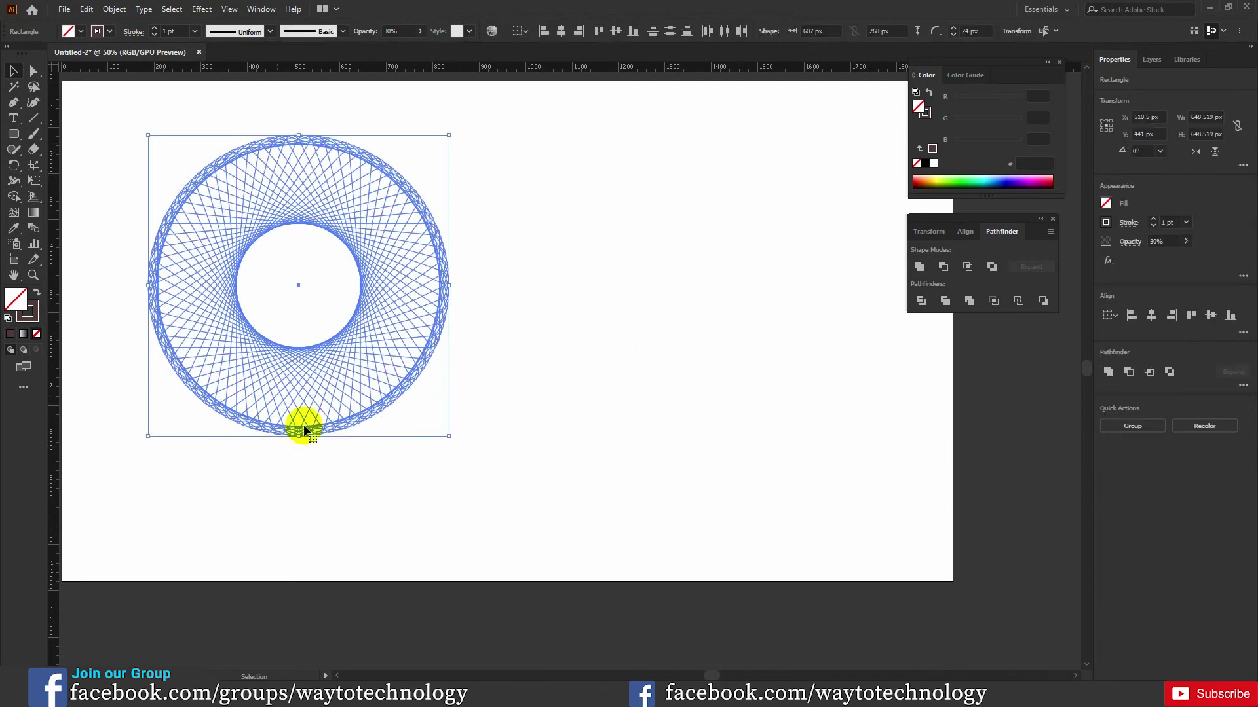
right_click(405, 277)
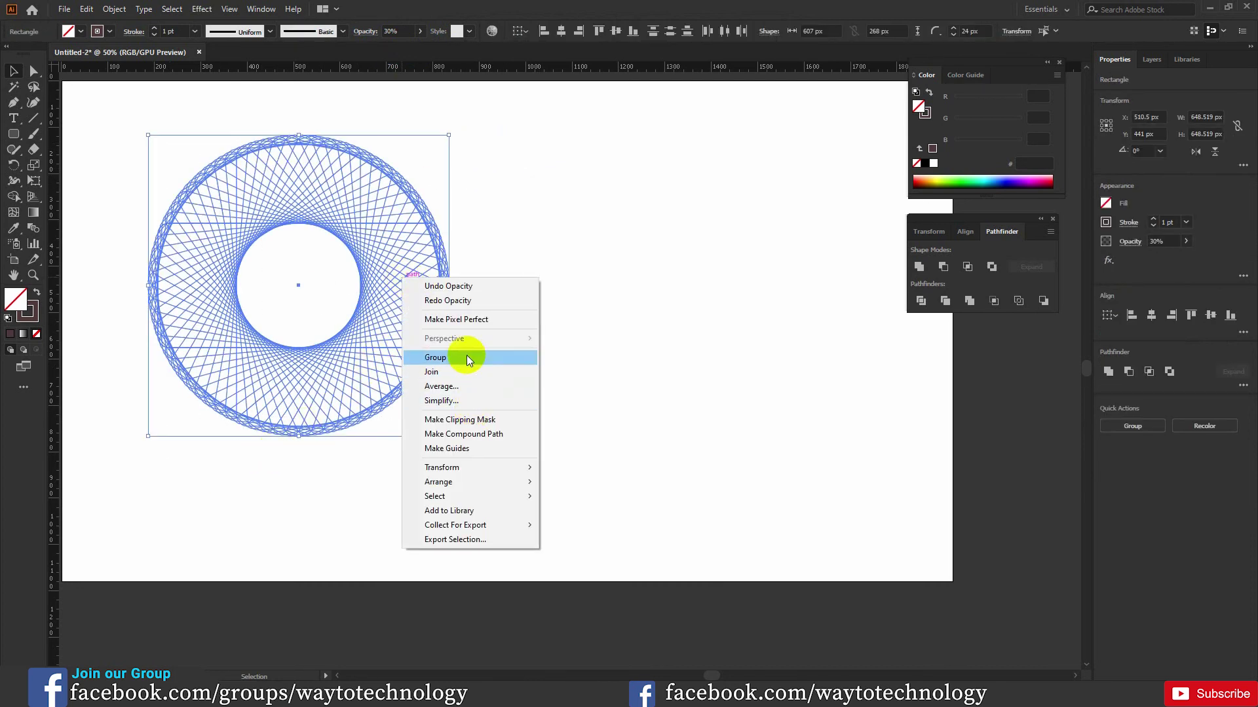
left_click(592, 253)
left_click_drag(488, 187, 189, 477)
key("a")
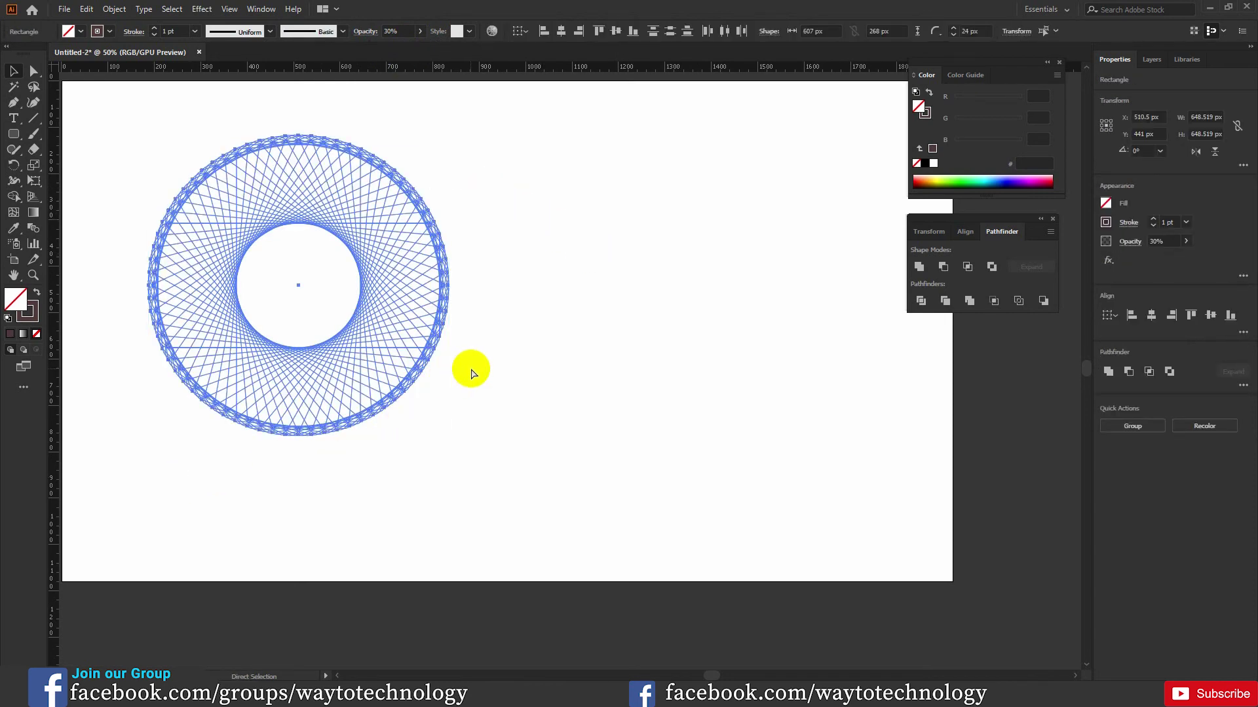
key("ctrl+g")
key("v")
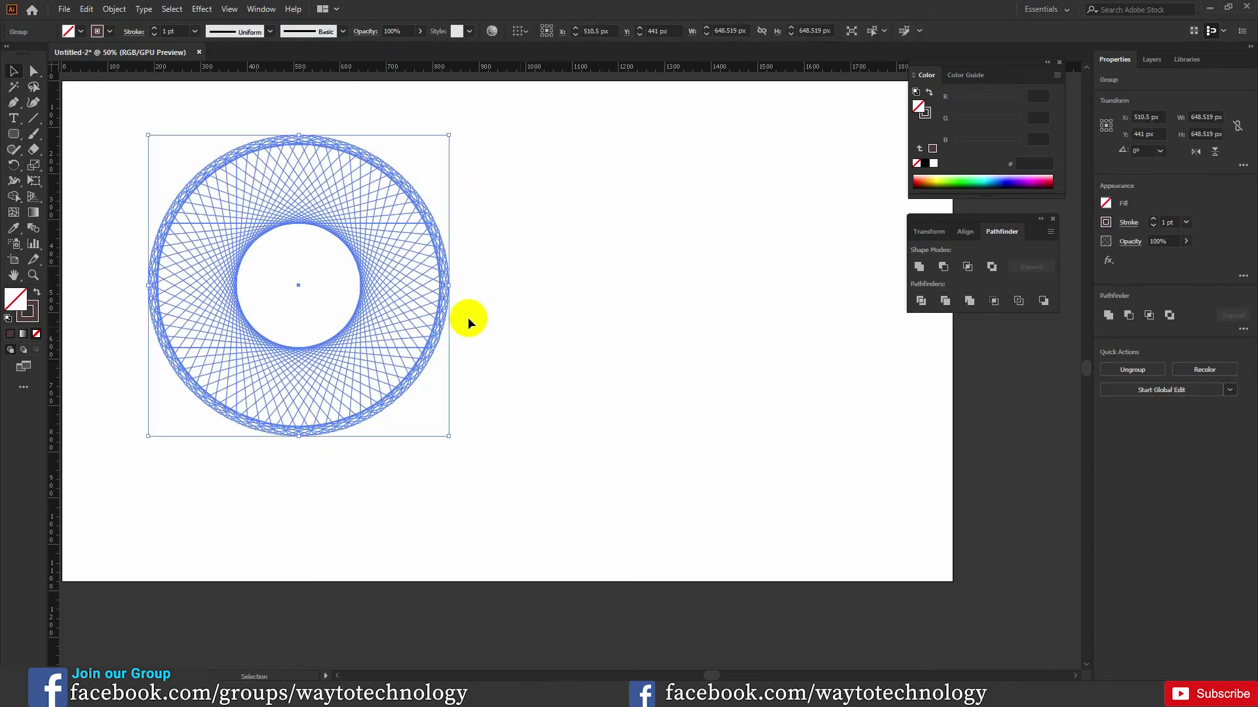
right_click(422, 303)
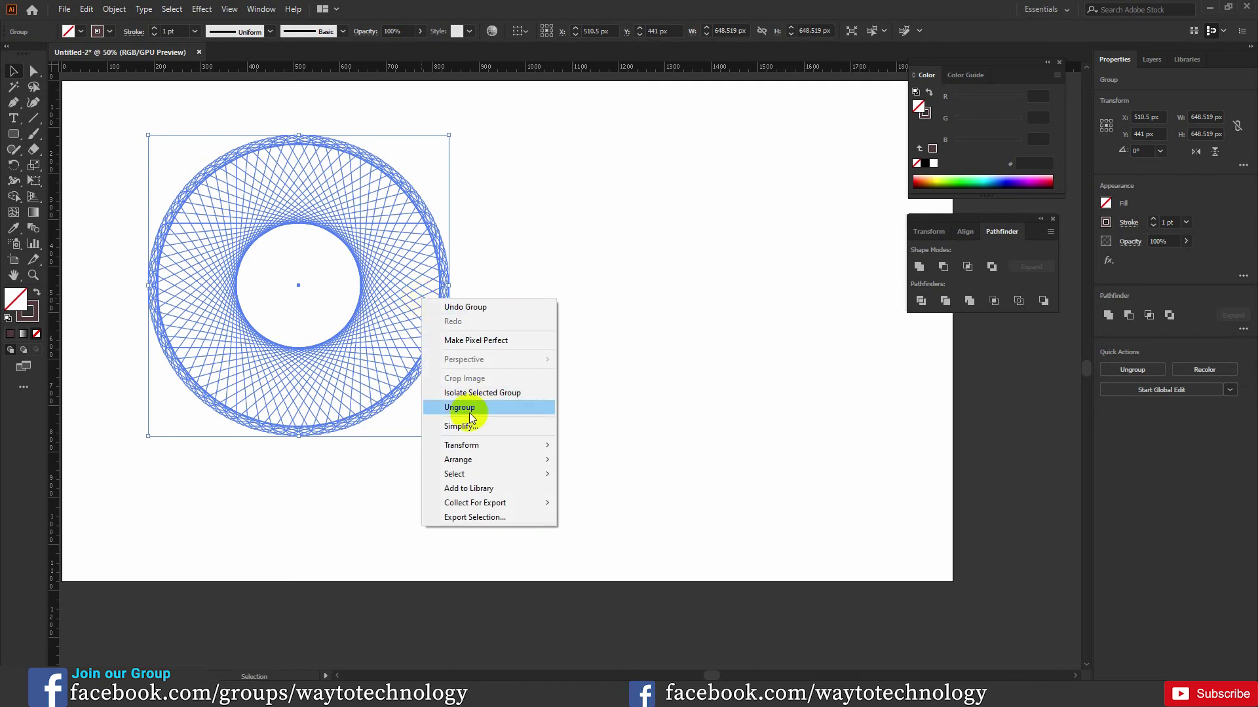
left_click(525, 218)
left_click(436, 253)
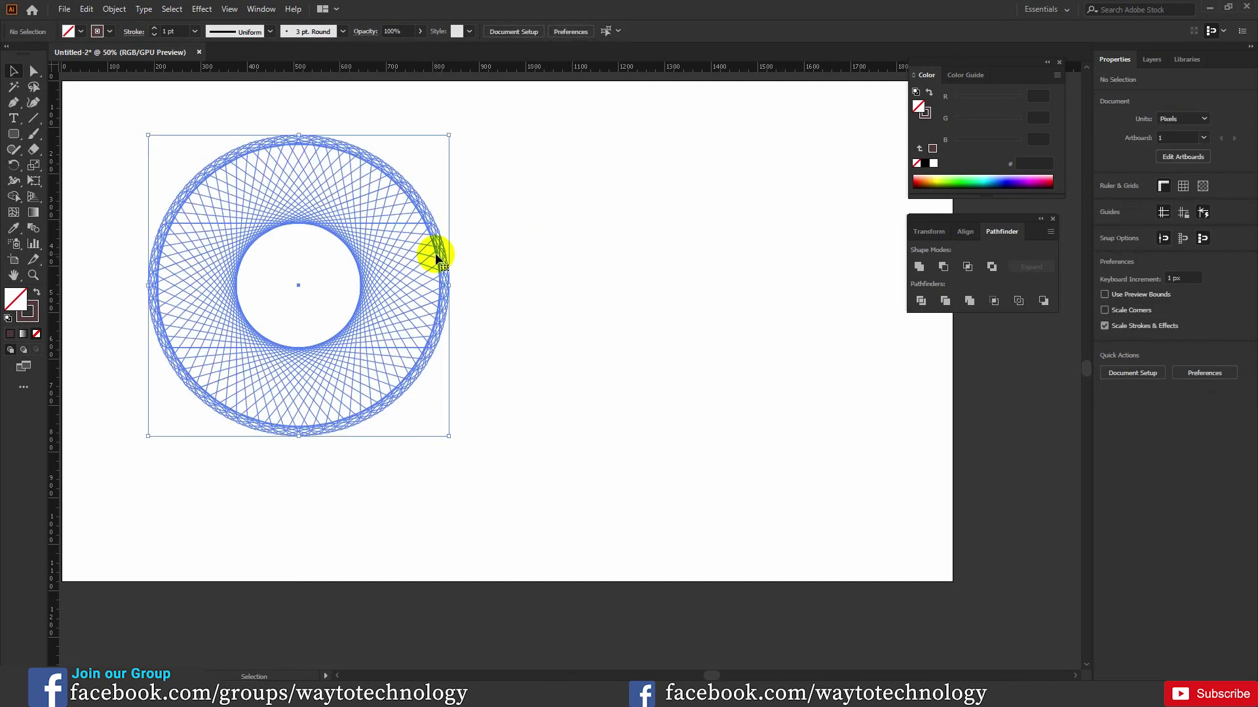
key("a")
key("v")
left_click(522, 256)
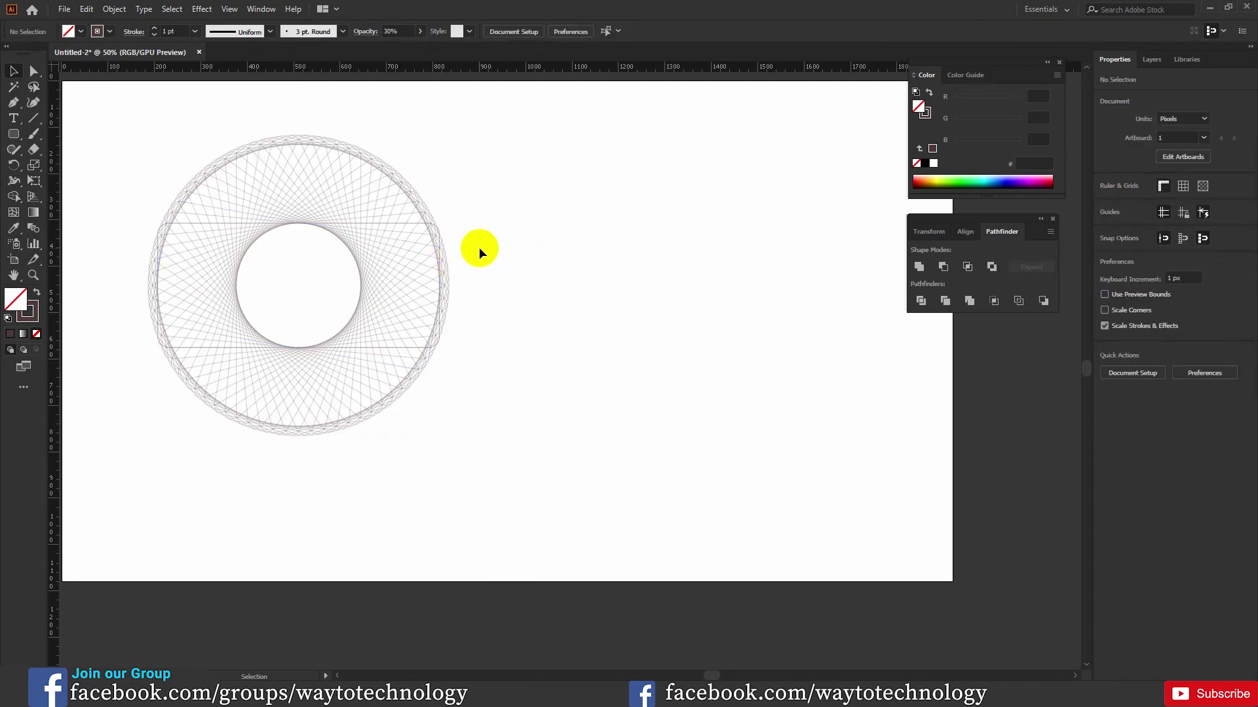
left_click(226, 415)
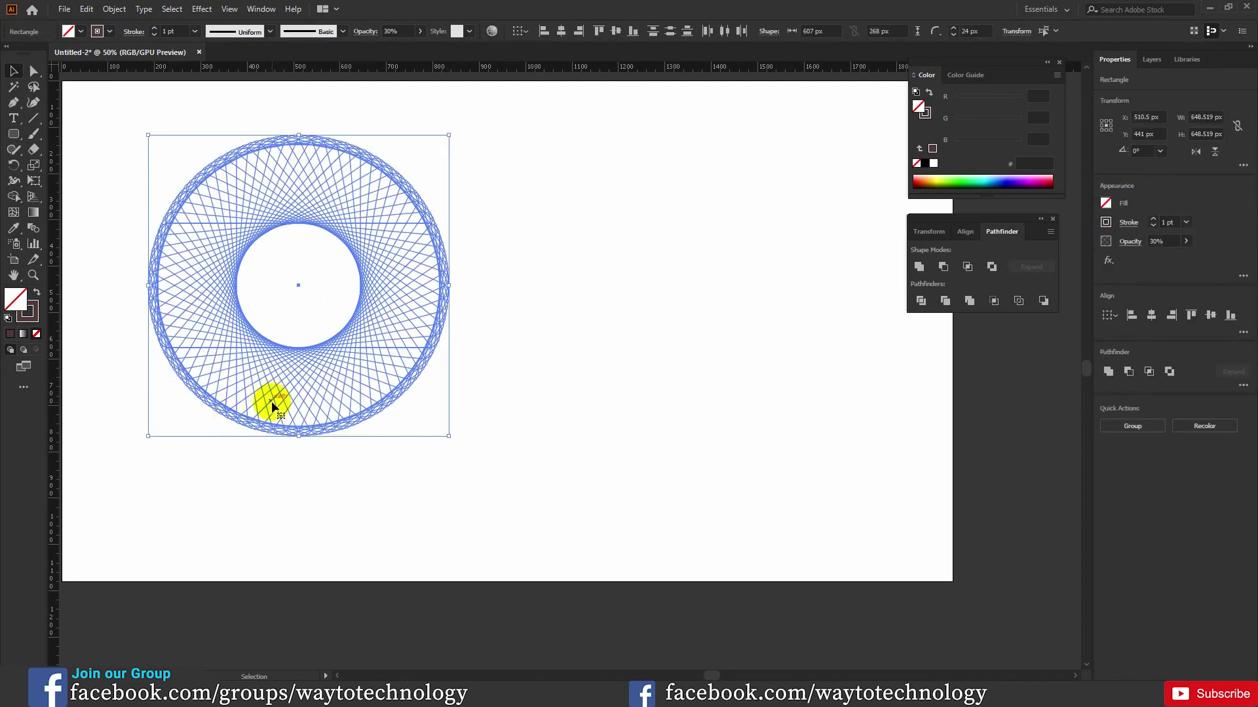
Draw a wide ellipse and make a copy rotated 8°
left_click_drag(14, 135, 72, 173)
left_click_drag(311, 211, 603, 367)
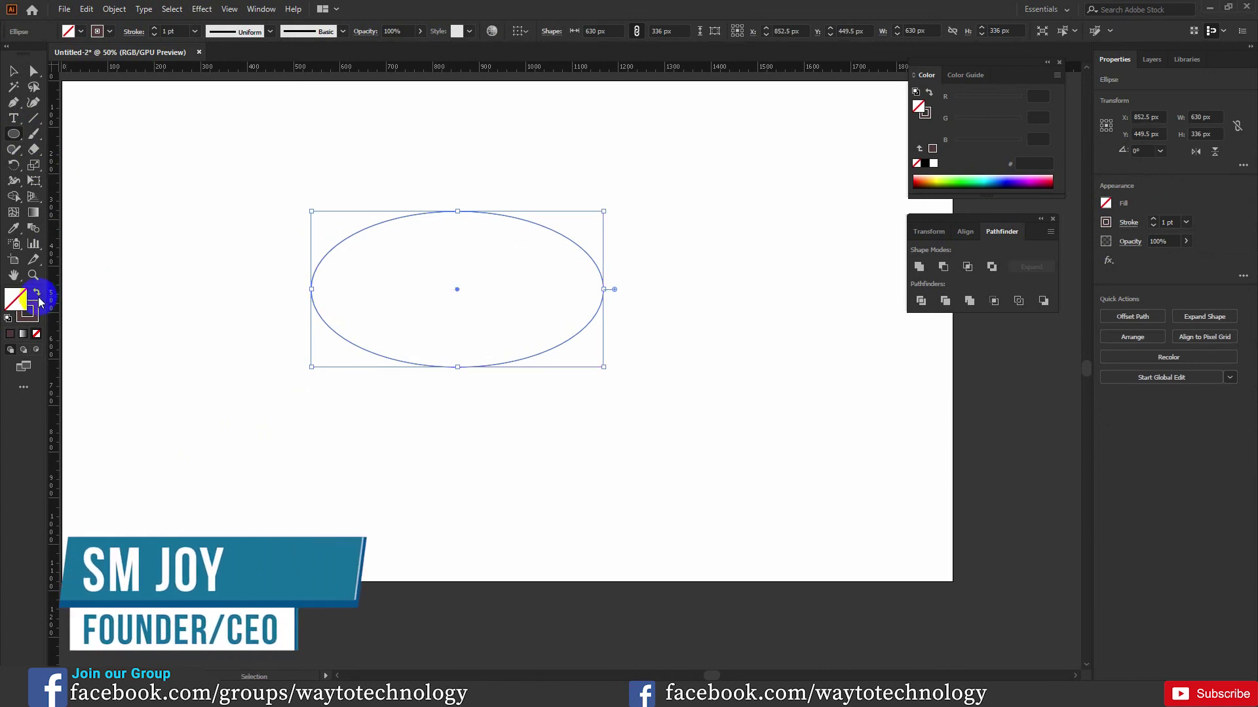
double_click(14, 167)
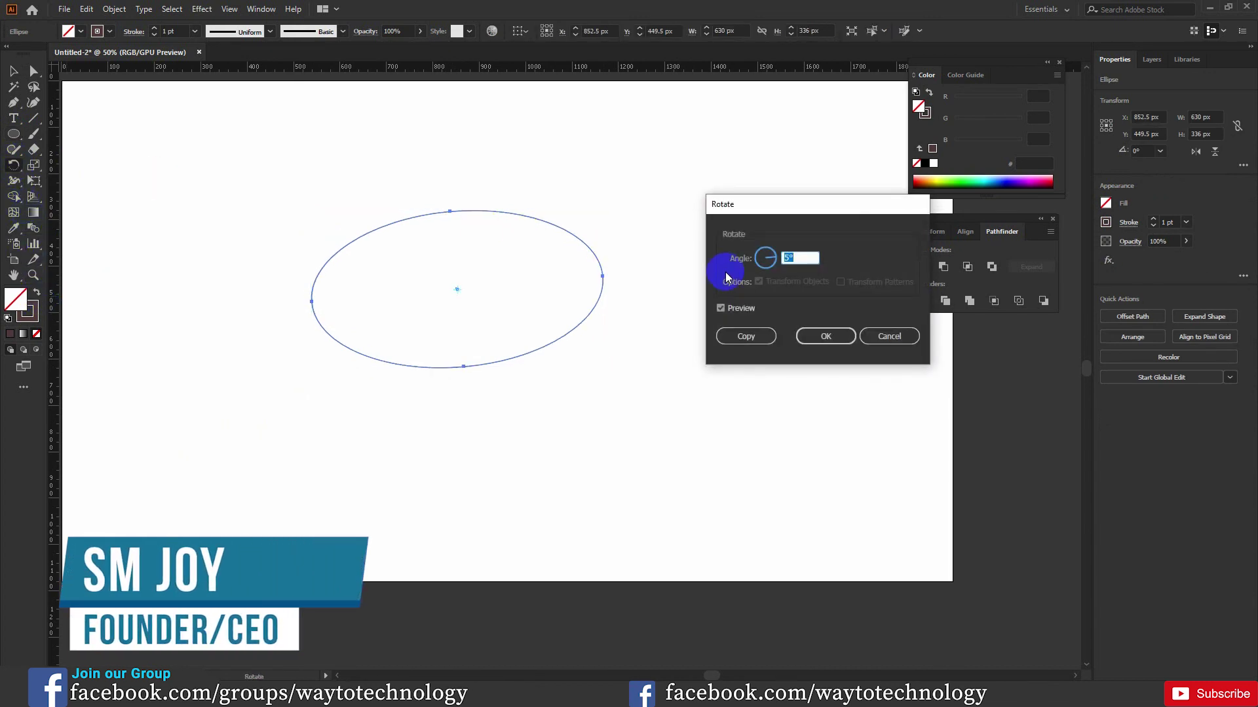
type("8")
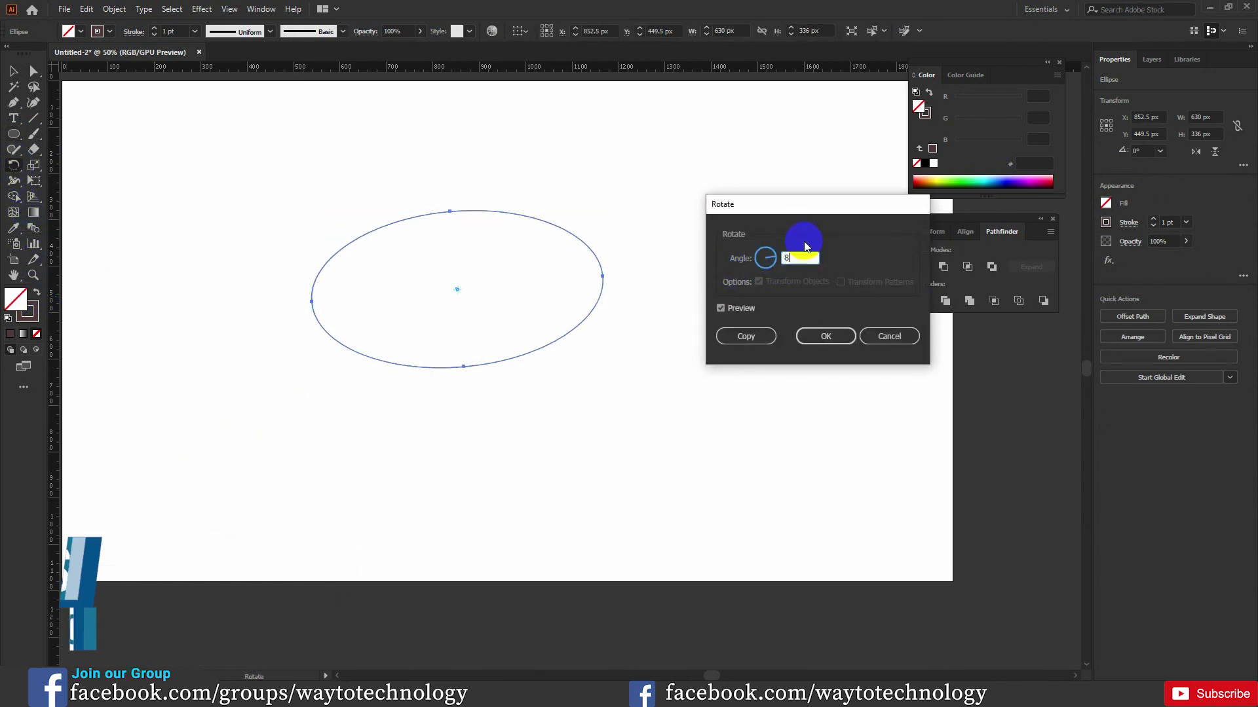
left_click(762, 337)
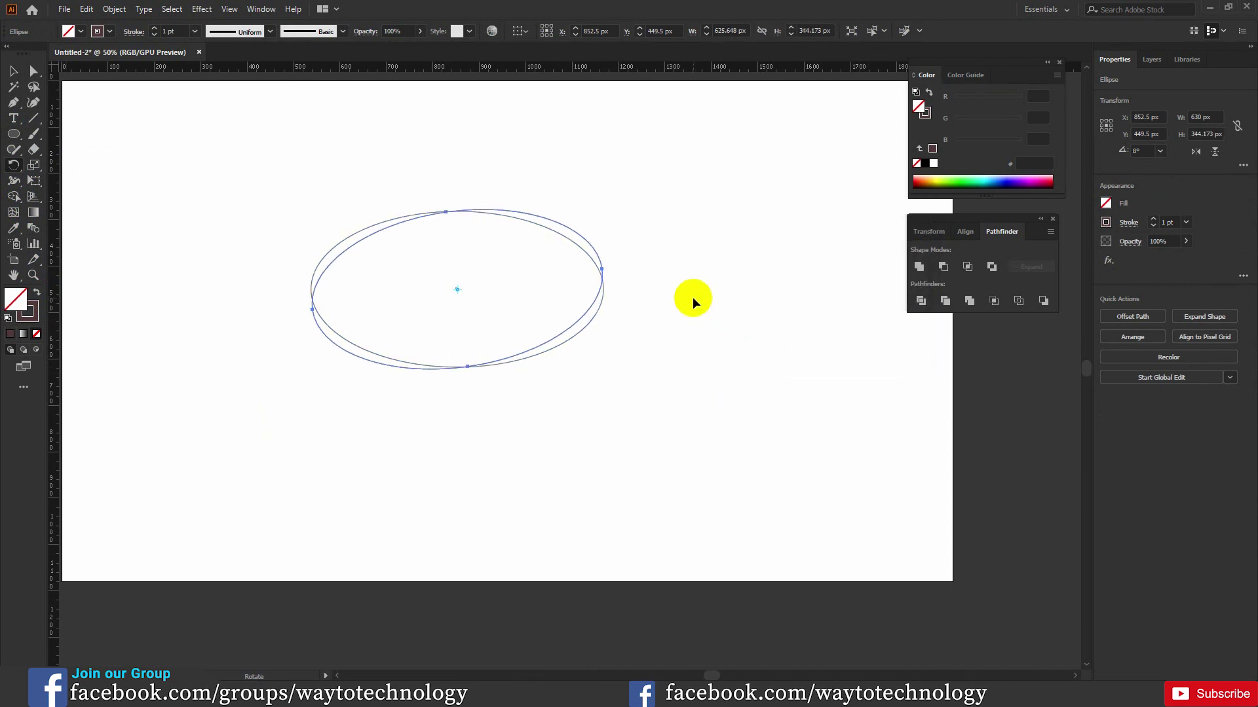
Repeat the 8° rotated ellipse copy with Ctrl+D, undoing and re-adding some copies
key("ctrl+d")
key("ctrl+d")
key("ctrl+d")
key("ctrl+d")
key("ctrl+d")
key("ctrl+d")
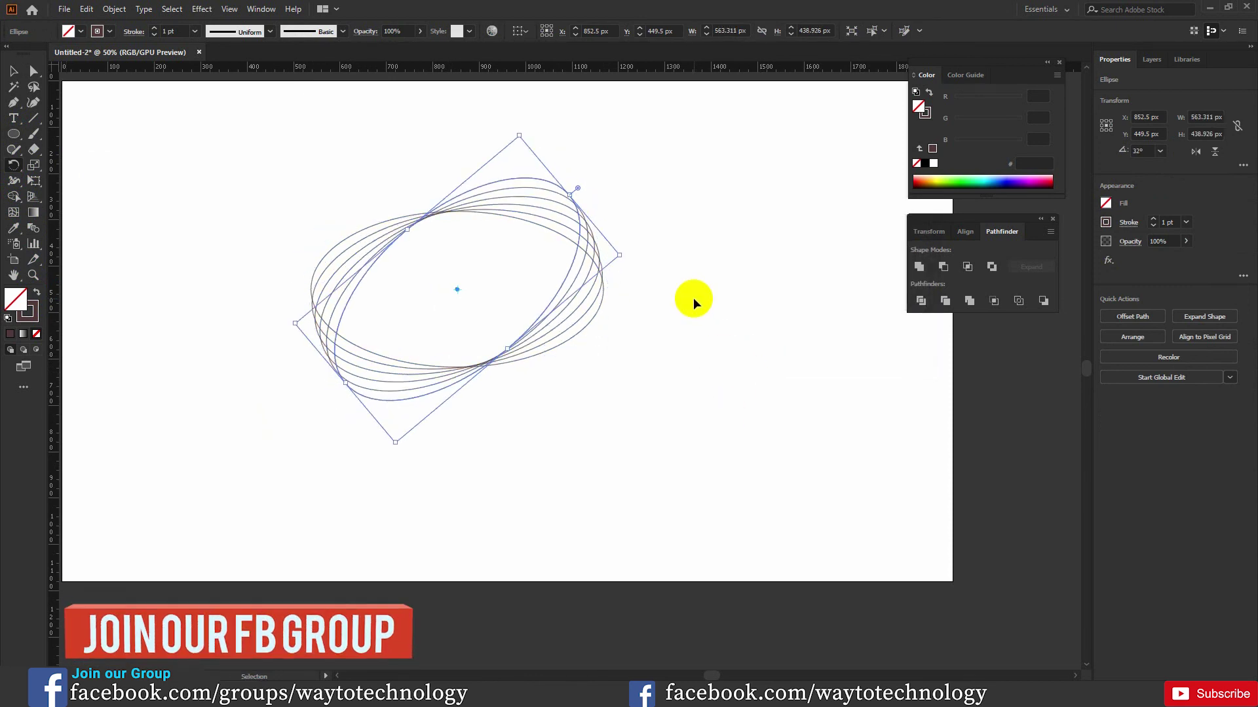
key("ctrl+d")
key("ctrl+d")
key("ctrl+d")
key("ctrl+d")
key("ctrl+d")
key("ctrl+d")
key("ctrl+d")
key("ctrl+d")
key("ctrl+d")
key("ctrl+d")
key("ctrl+d")
key("ctrl+d")
key("ctrl+d")
key("ctrl+d")
key("ctrl+d")
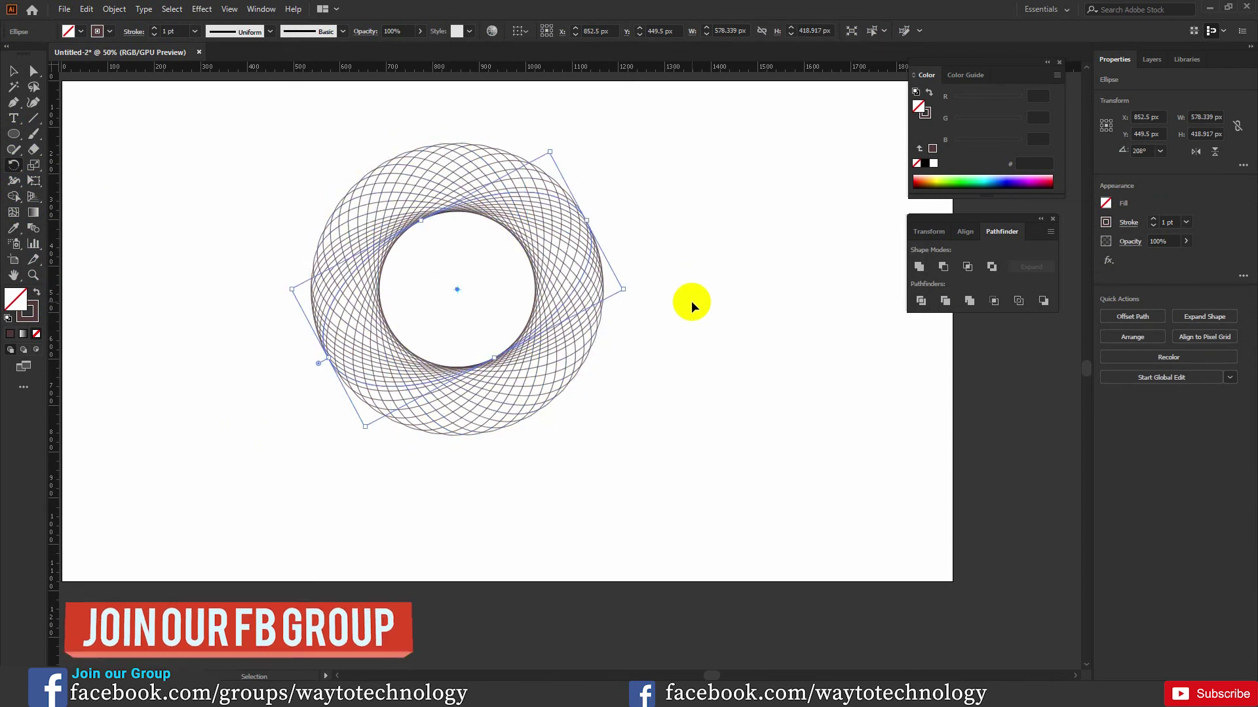
key("ctrl+z")
key("ctrl+z")
key("ctrl+z")
key("ctrl+z")
key("ctrl+z")
key("ctrl+z")
key("ctrl+z")
key("ctrl+z")
key("ctrl+z")
key("ctrl+z")
key("ctrl+z")
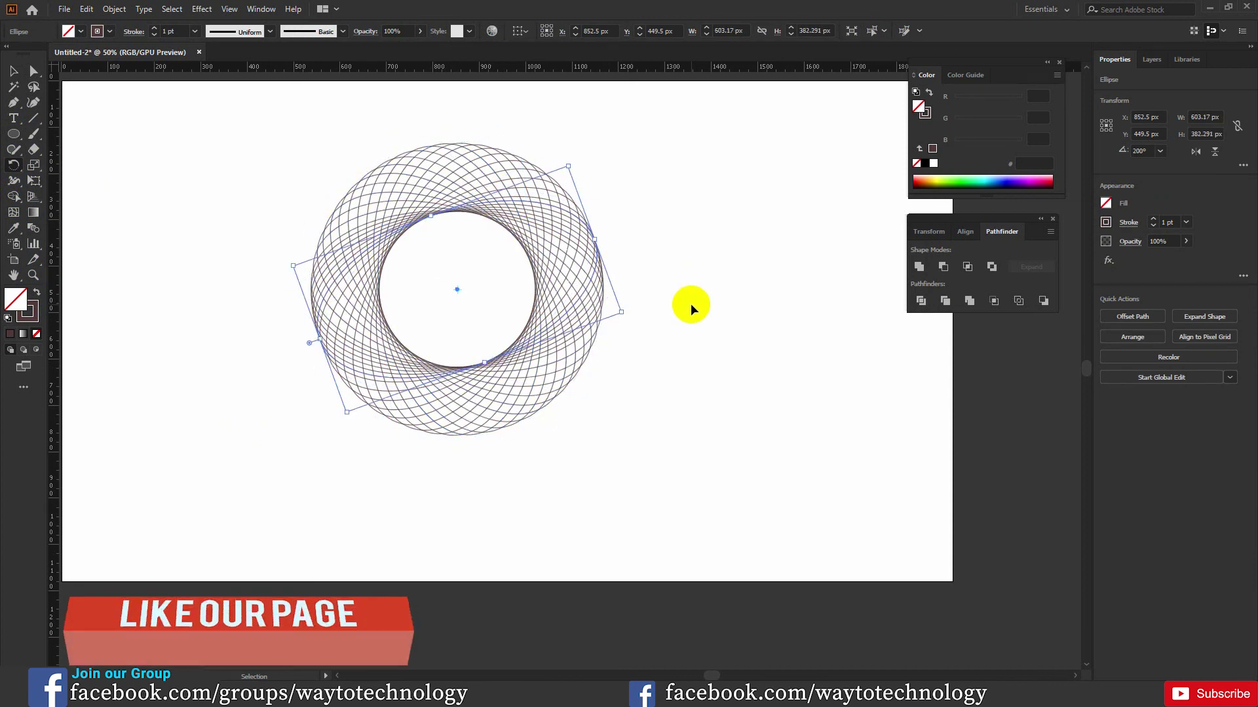
key("ctrl+z")
key("ctrl+z")
key("ctrl+z")
key("ctrl+z")
key("ctrl+z")
key("ctrl+z")
key("ctrl+z")
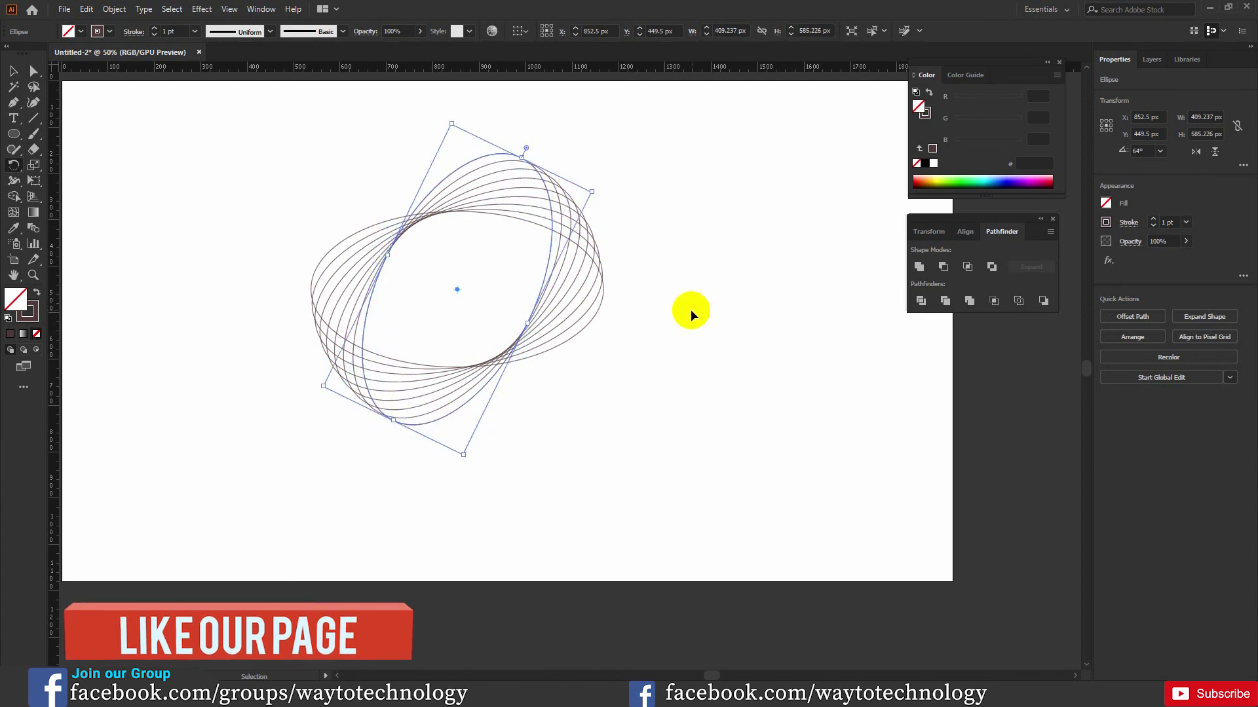
key("ctrl+d")
key("ctrl+d")
key("ctrl+d")
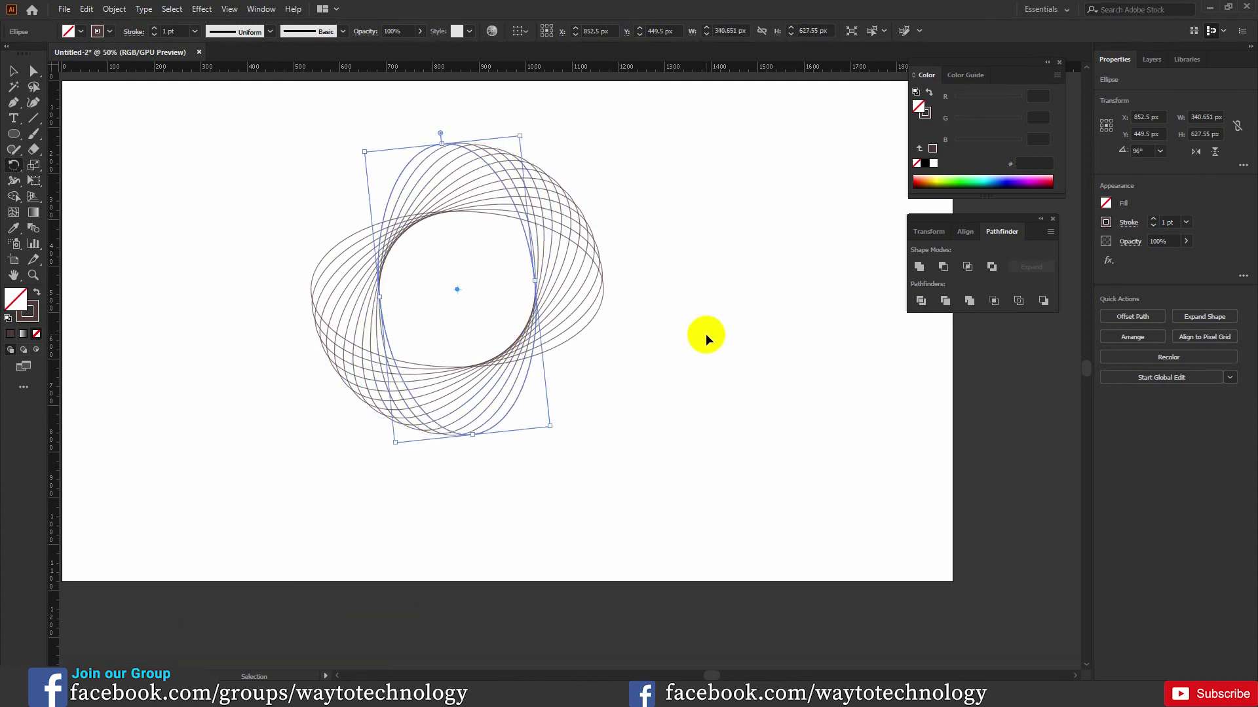
key("ctrl+d")
key("ctrl+d")
key("ctrl+d")
Select all the ellipse copies and delete them
left_click(14, 70)
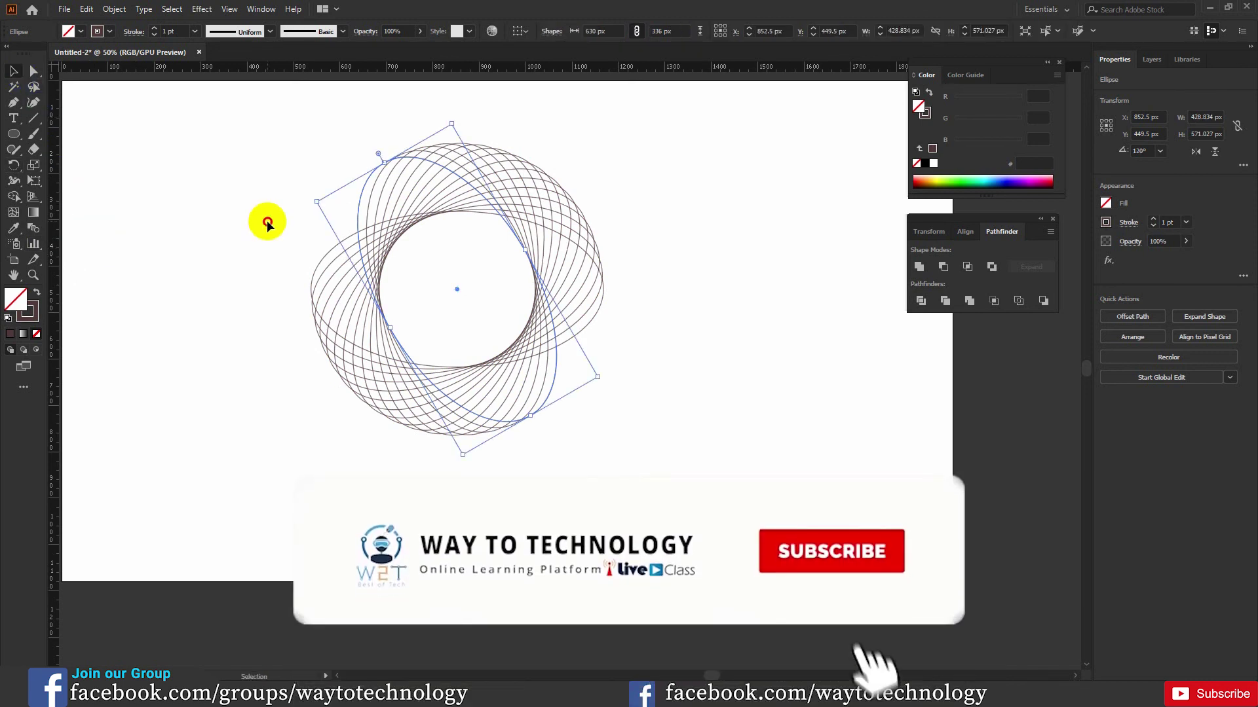
left_click_drag(268, 224, 517, 382)
key("Delete")
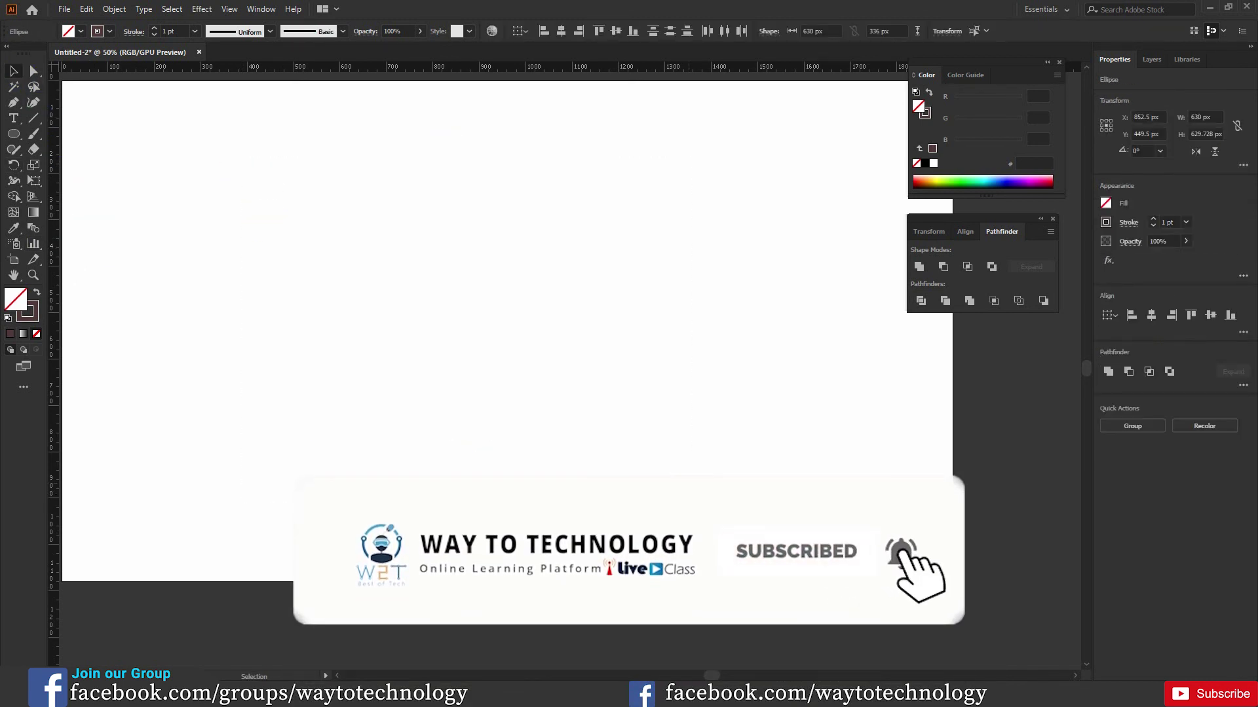
left_click(13, 134)
left_click_drag(13, 135, 99, 134)
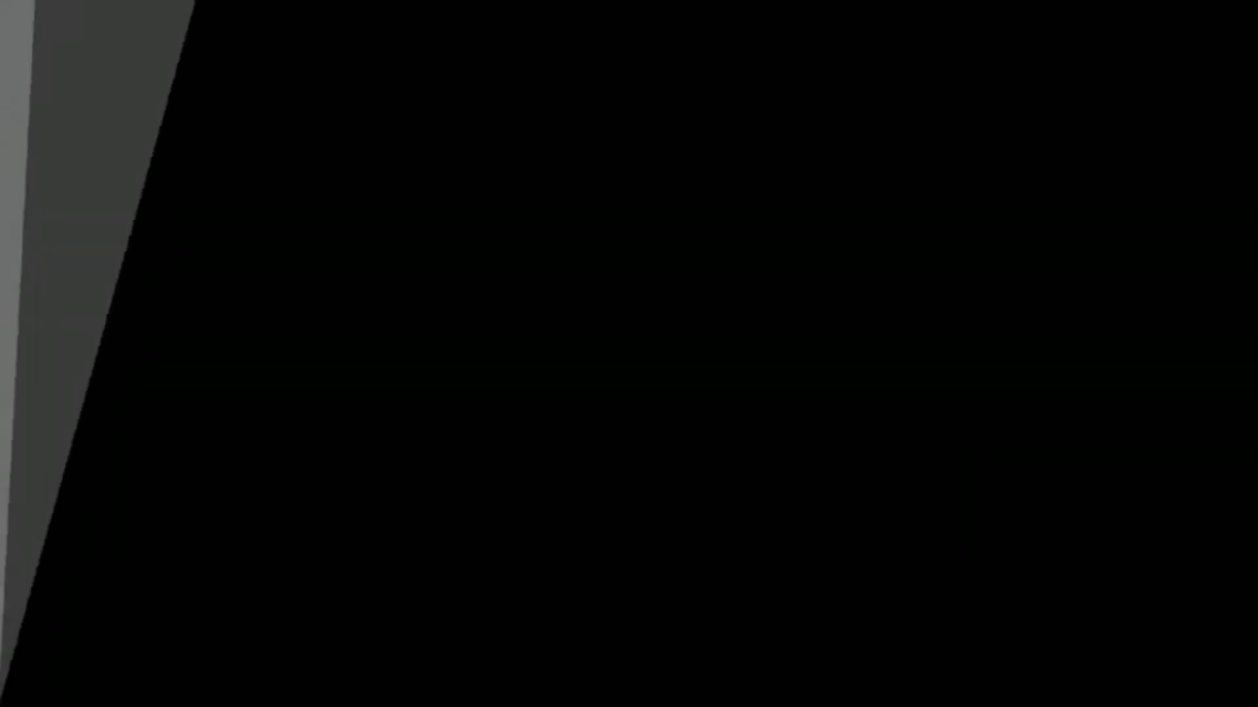